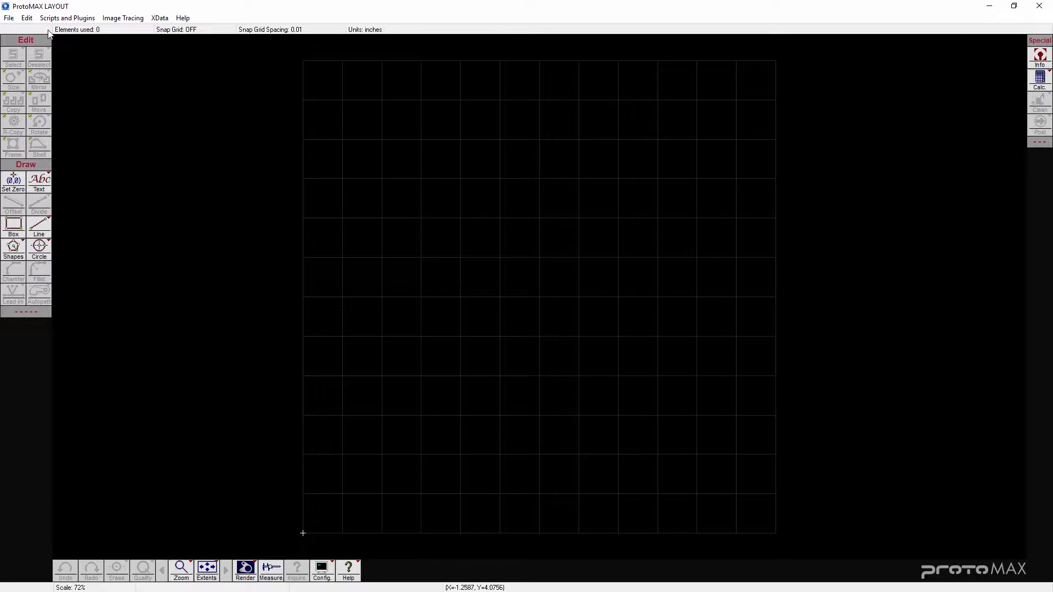
- Draw a box 3 in wide and 2 in high on the grid
{"action": "left_click", "coordinate": [14, 226]}
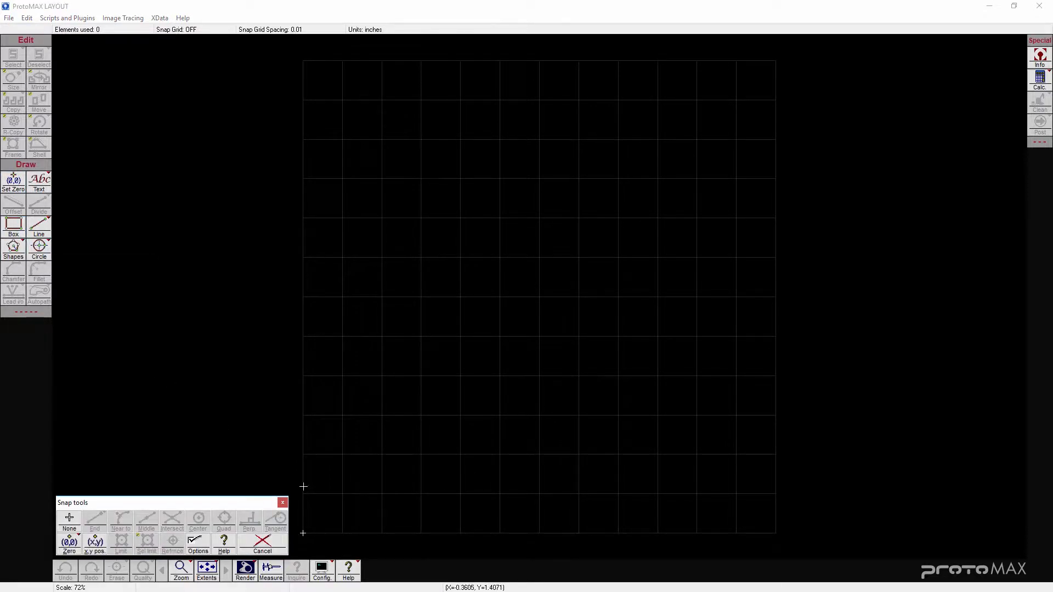
{"action": "left_click", "coordinate": [346, 500]}
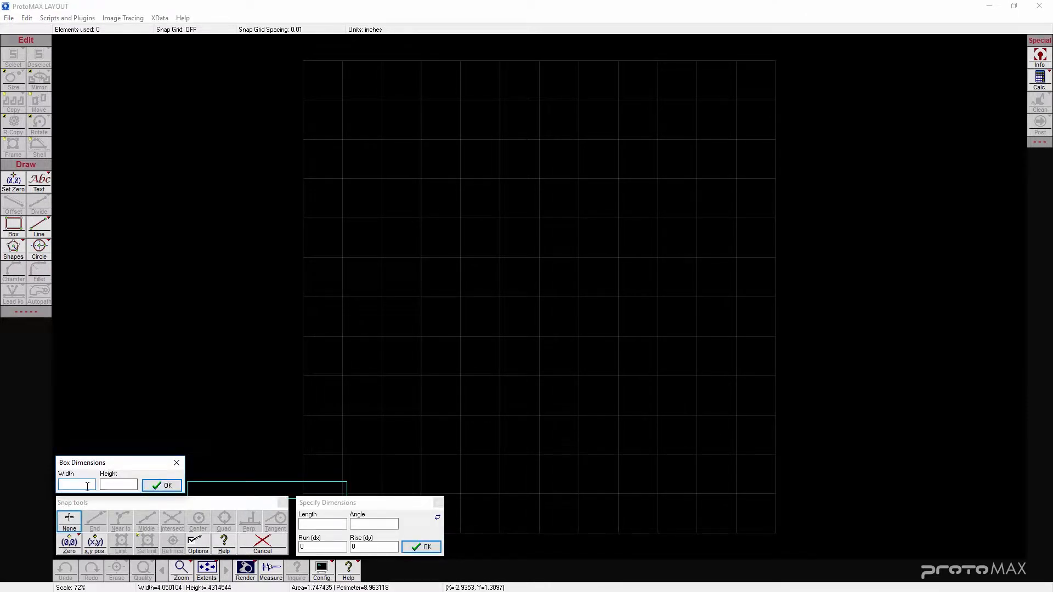
{"action": "type", "text": "3"}
{"action": "left_click", "coordinate": [114, 486]}
{"action": "type", "text": "2"}
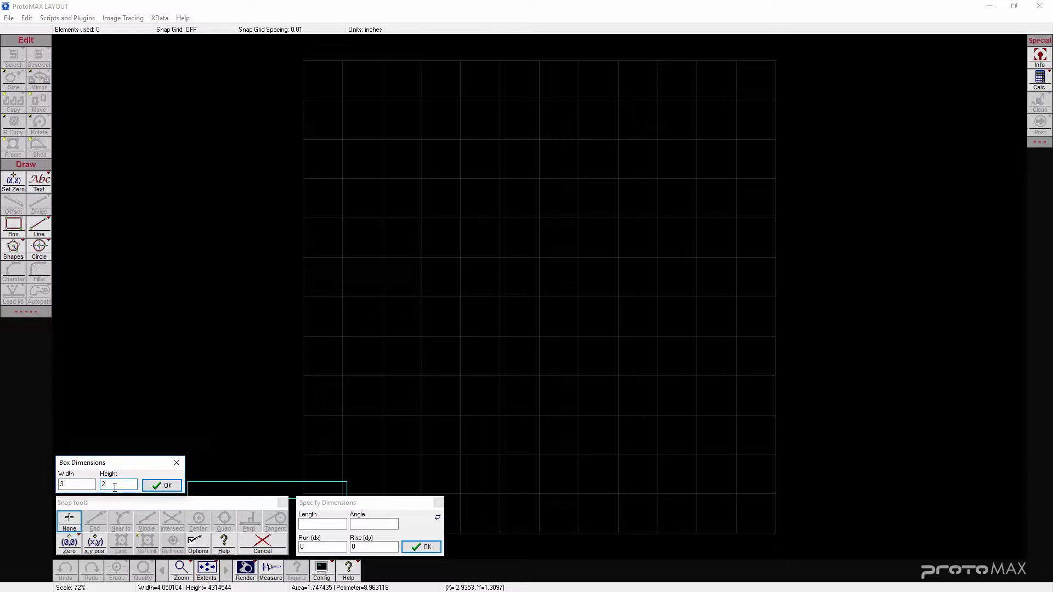
{"action": "left_click", "coordinate": [175, 487]}
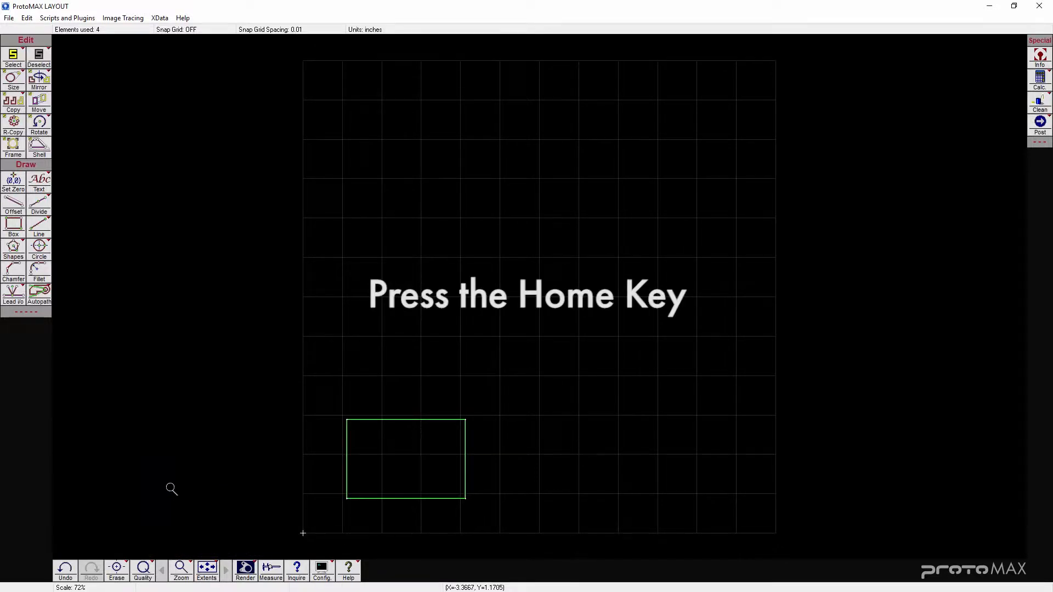
- Display the degree wheel over the drawing
{"action": "key", "text": "Home"}
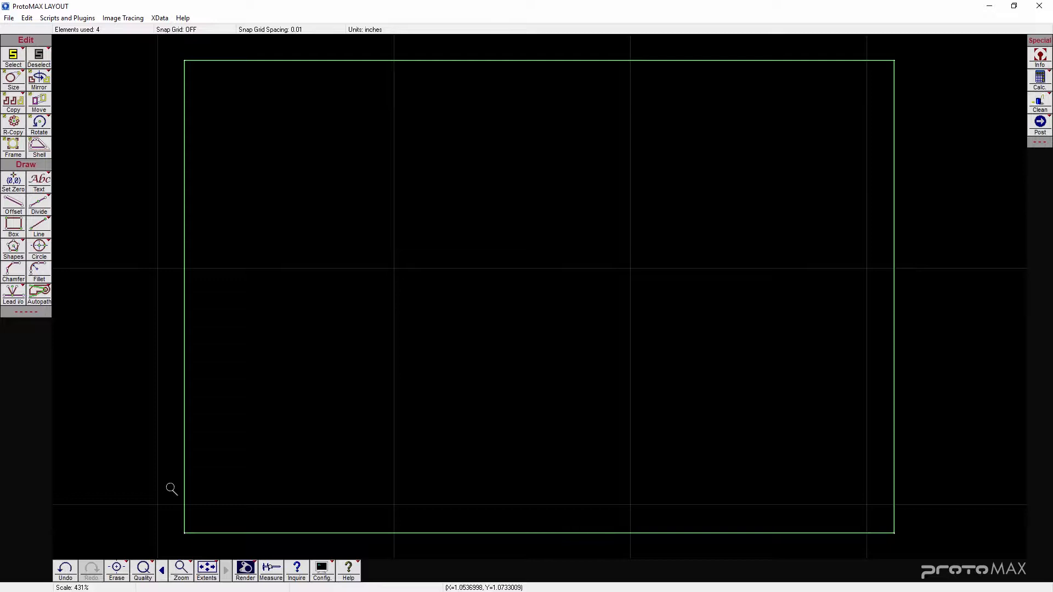
{"action": "left_click", "coordinate": [183, 18]}
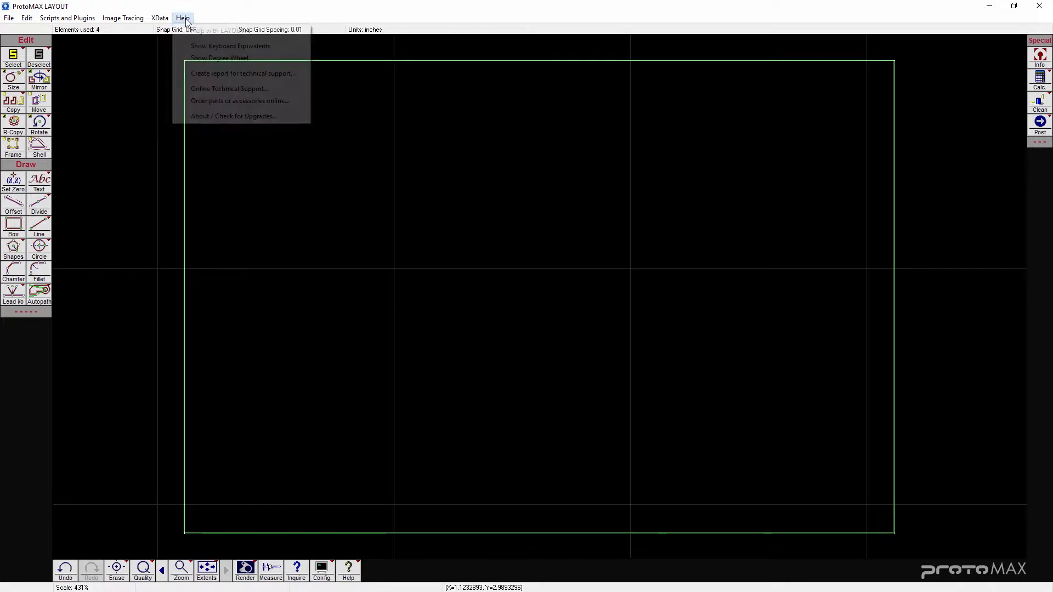
{"action": "left_click", "coordinate": [276, 58]}
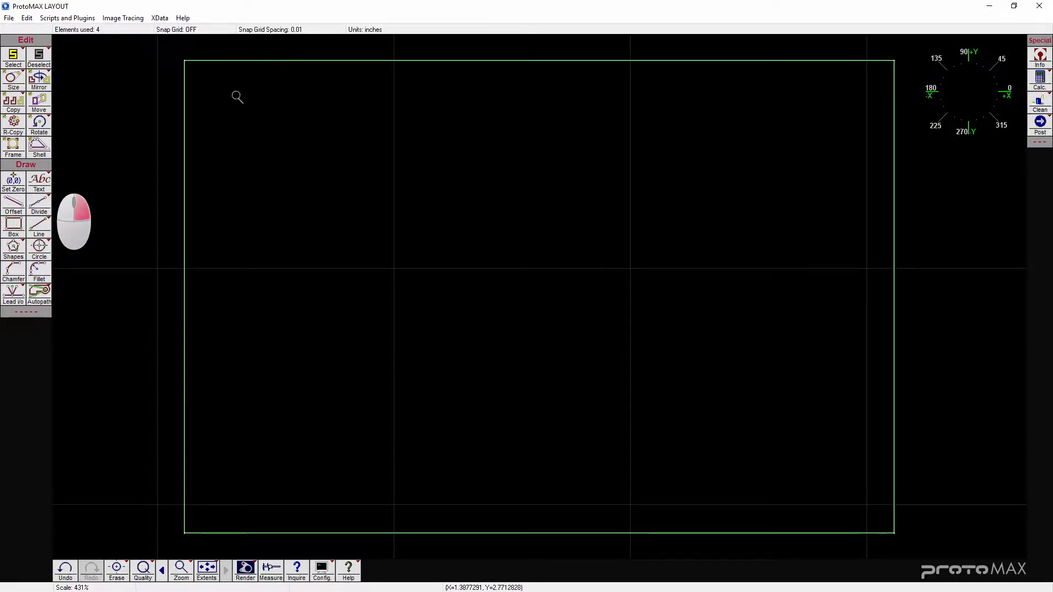
- Divide the box's left edge at 0.5 in from its top endpoint
{"action": "right_click", "coordinate": [46, 212]}
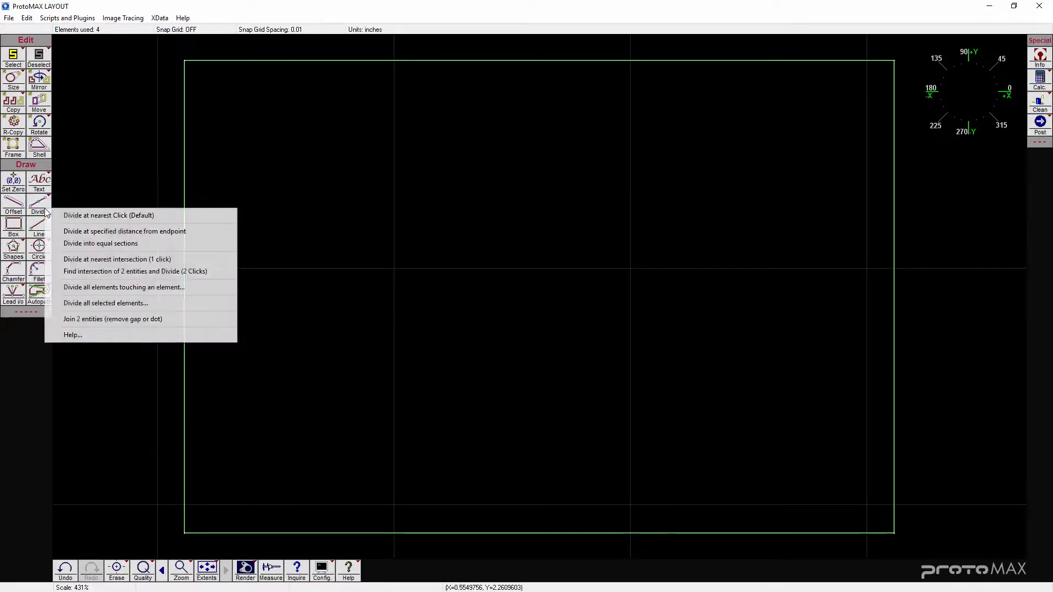
{"action": "left_click", "coordinate": [194, 233]}
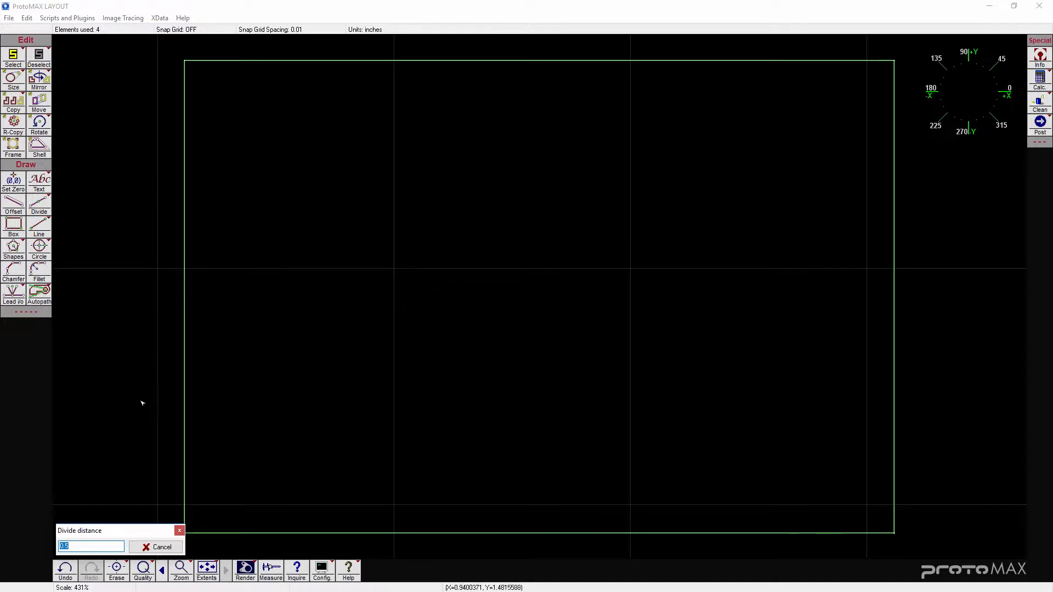
{"action": "type", "text": ".5"}
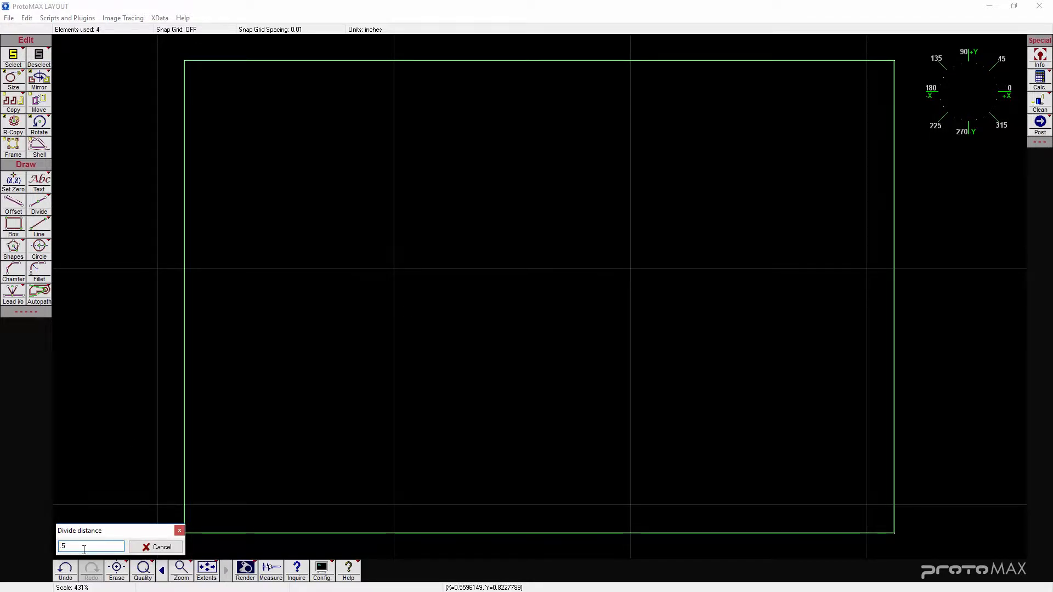
{"action": "left_click", "coordinate": [184, 159]}
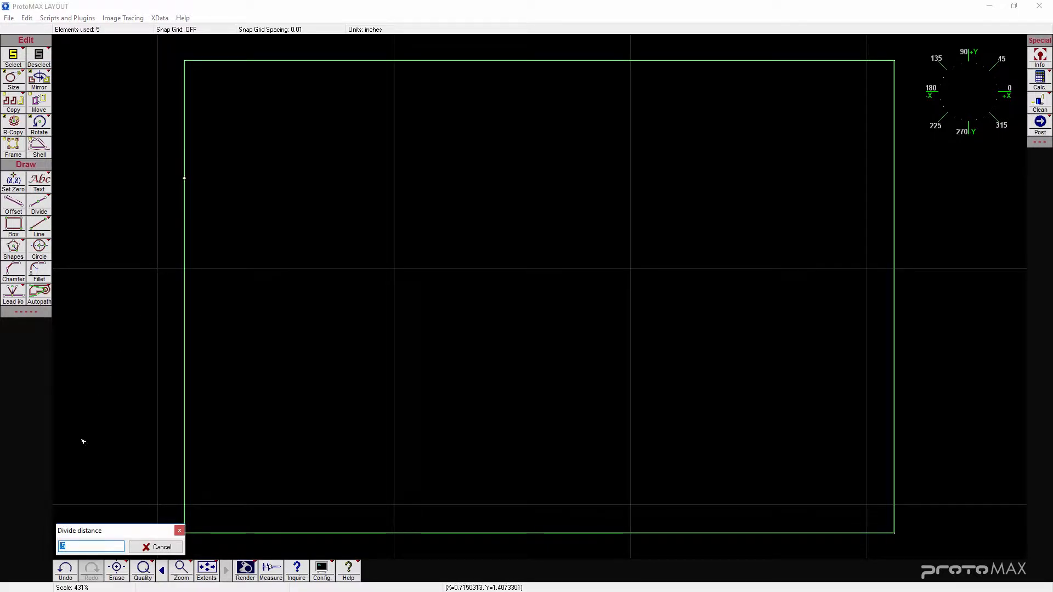
- Divide the box's bottom edge at 1 in from its right endpoint
{"action": "type", "text": "1"}
{"action": "left_click", "coordinate": [714, 535]}
{"action": "left_click", "coordinate": [162, 547]}
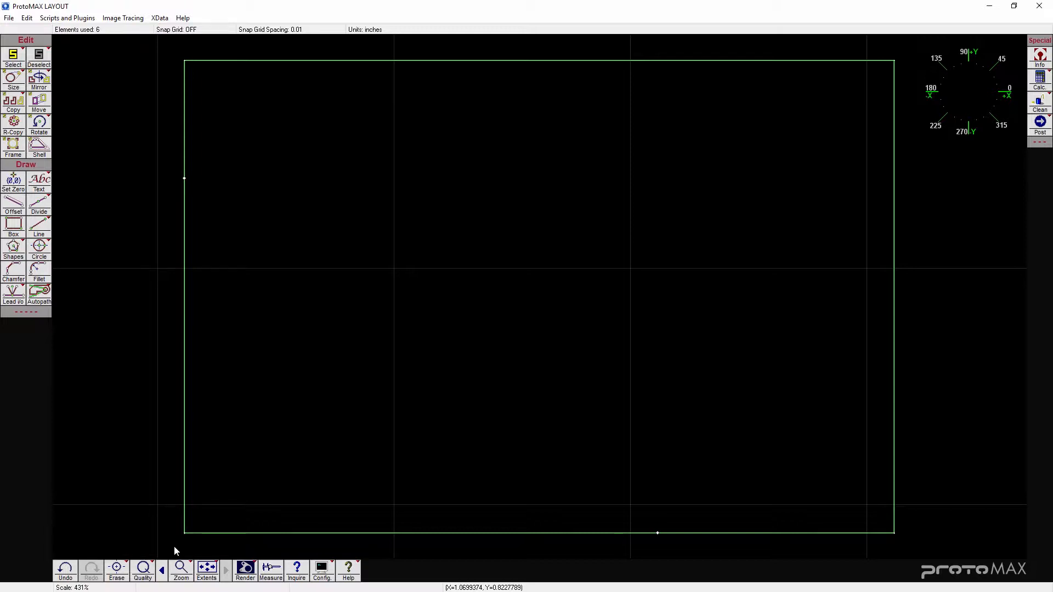
- Draw a 0.5 in line at 0° from the left edge's division point, snapping to the endpoint
{"action": "left_click", "coordinate": [46, 234]}
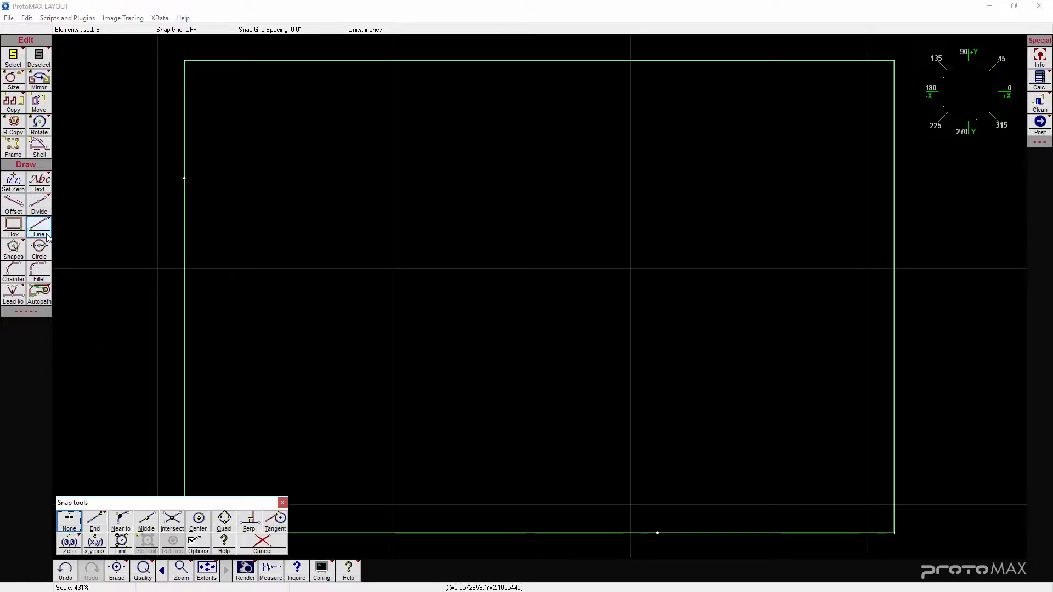
{"action": "left_click", "coordinate": [98, 523]}
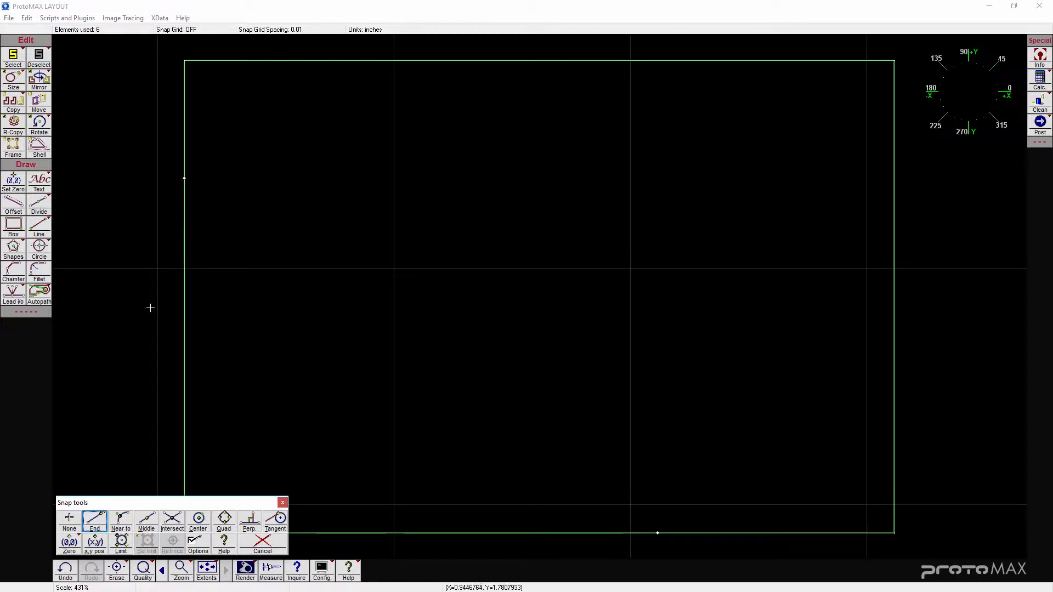
{"action": "left_click", "coordinate": [185, 179]}
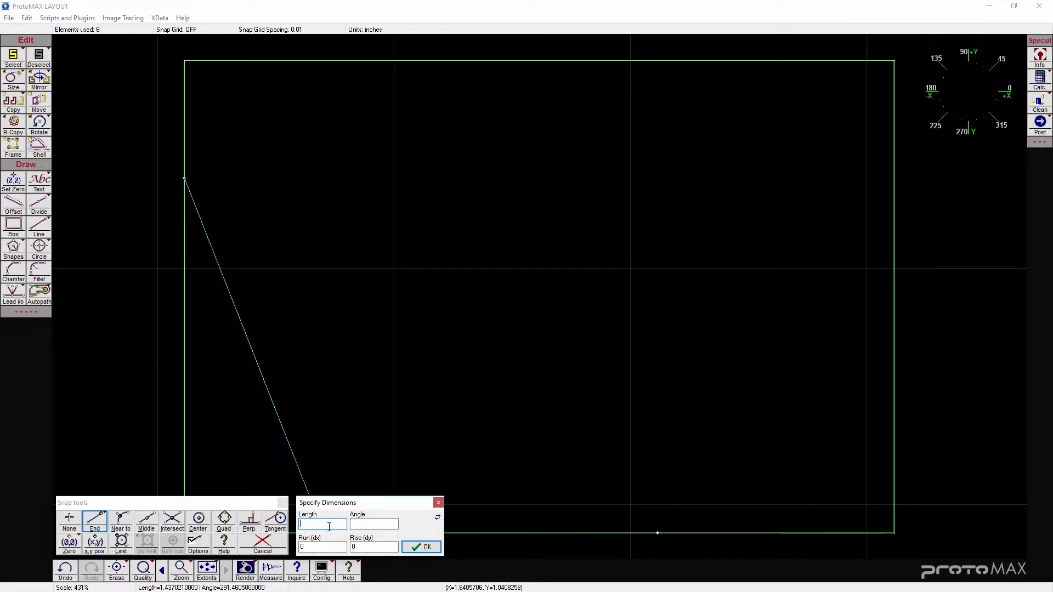
{"action": "left_click", "coordinate": [368, 524]}
{"action": "type", "text": "0"}
{"action": "left_click", "coordinate": [438, 551]}
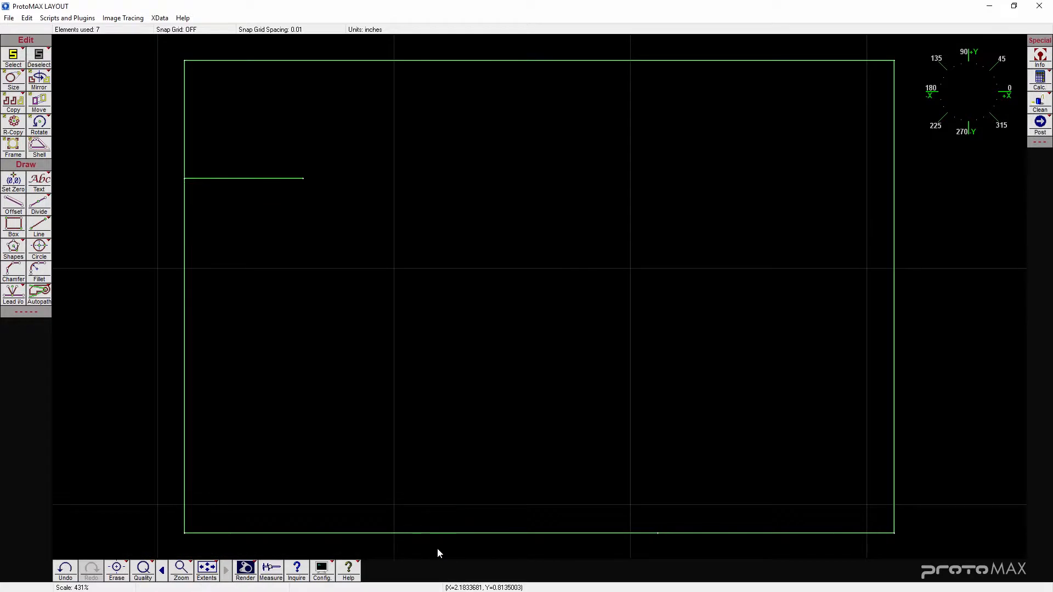
- Draw a line at 90° upward from the bottom edge's division point, snapping to the endpoint
{"action": "left_click", "coordinate": [46, 232]}
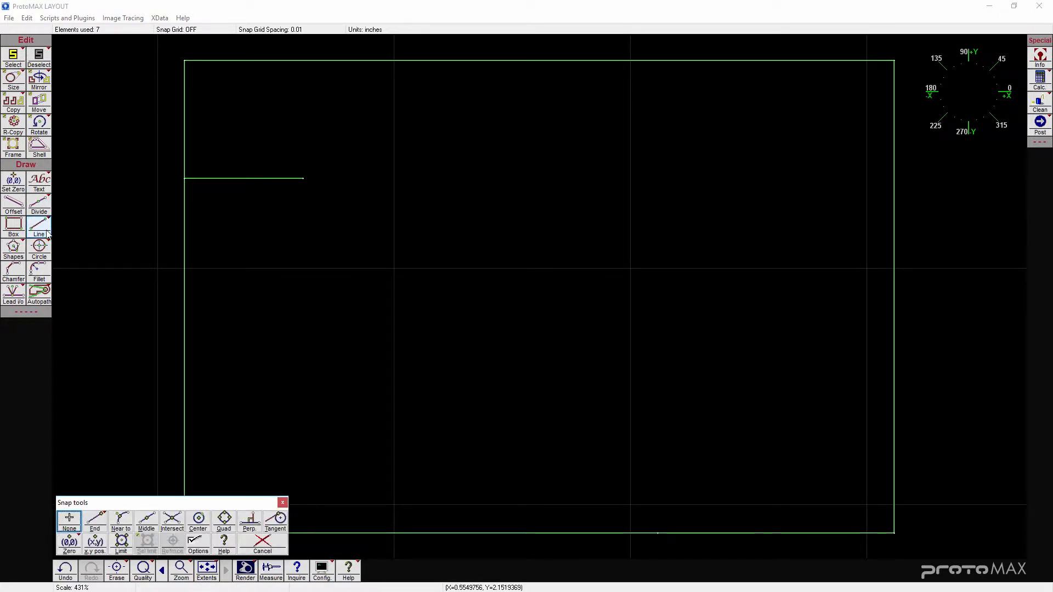
{"action": "left_click", "coordinate": [96, 521]}
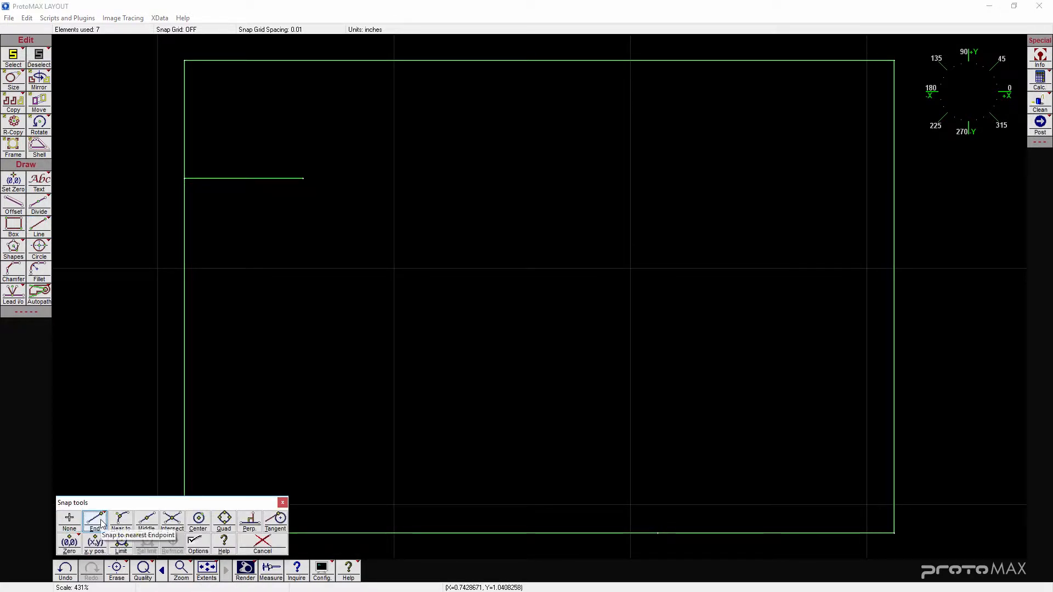
{"action": "left_click", "coordinate": [654, 534]}
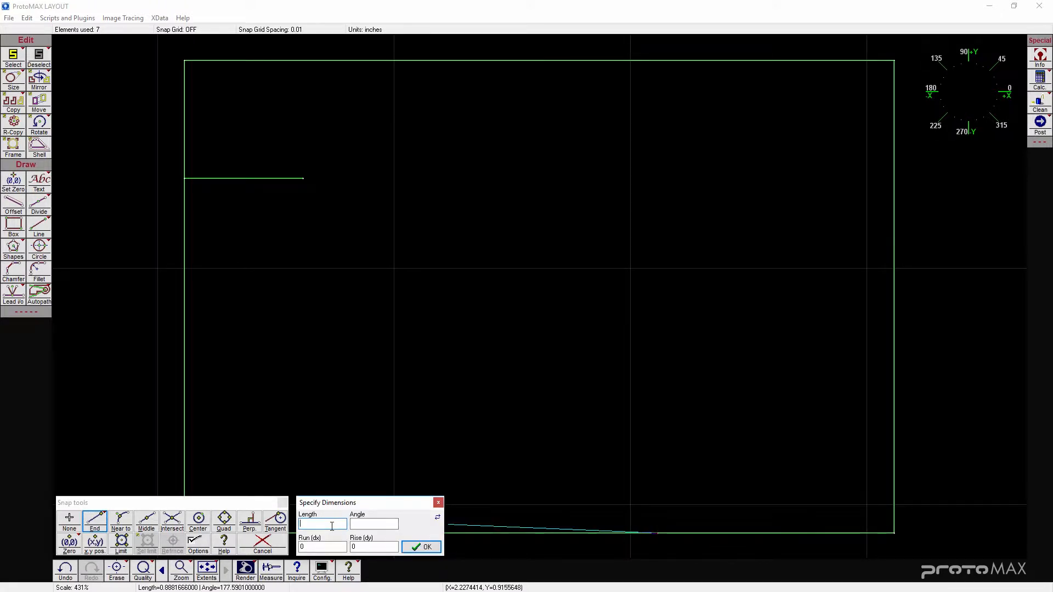
{"action": "left_click", "coordinate": [380, 523]}
{"action": "type", "text": "90"}
{"action": "left_click", "coordinate": [436, 547]}
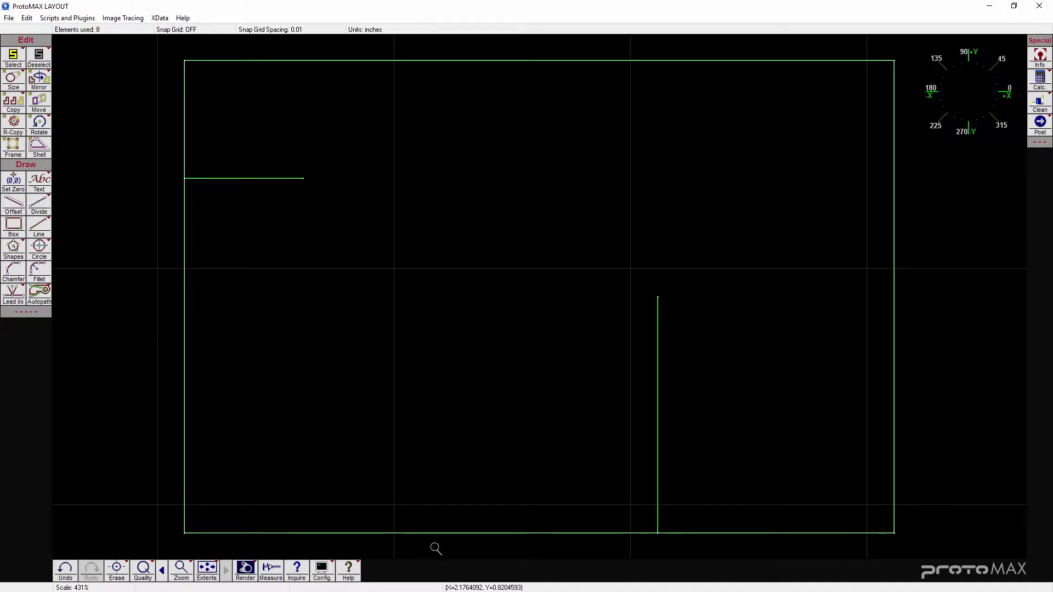
- Draw a 0.5 in diameter circle centred on the end of the horizontal line
{"action": "left_click", "coordinate": [44, 256]}
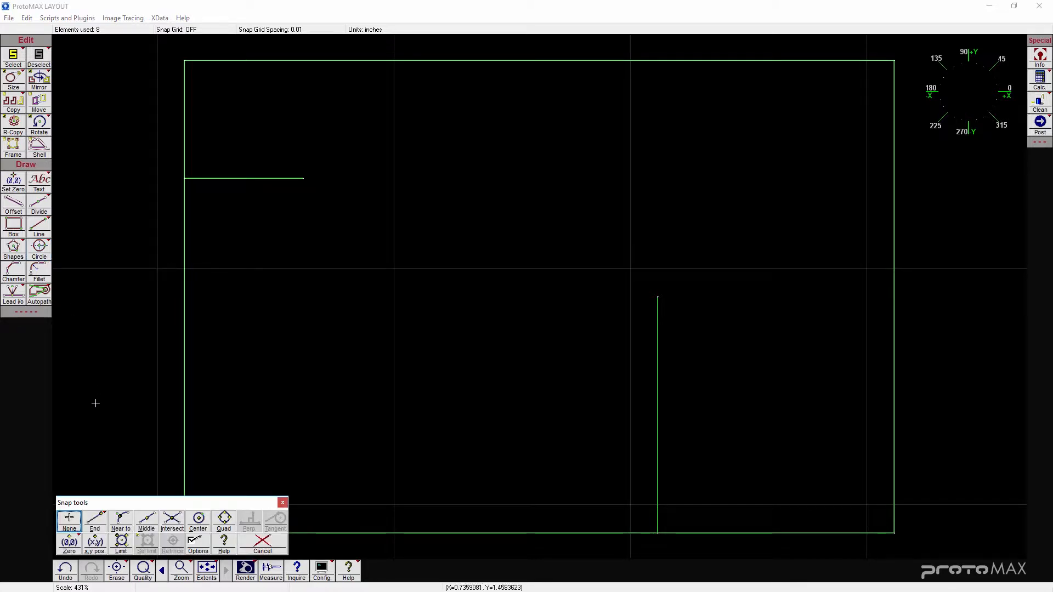
{"action": "left_click", "coordinate": [100, 521]}
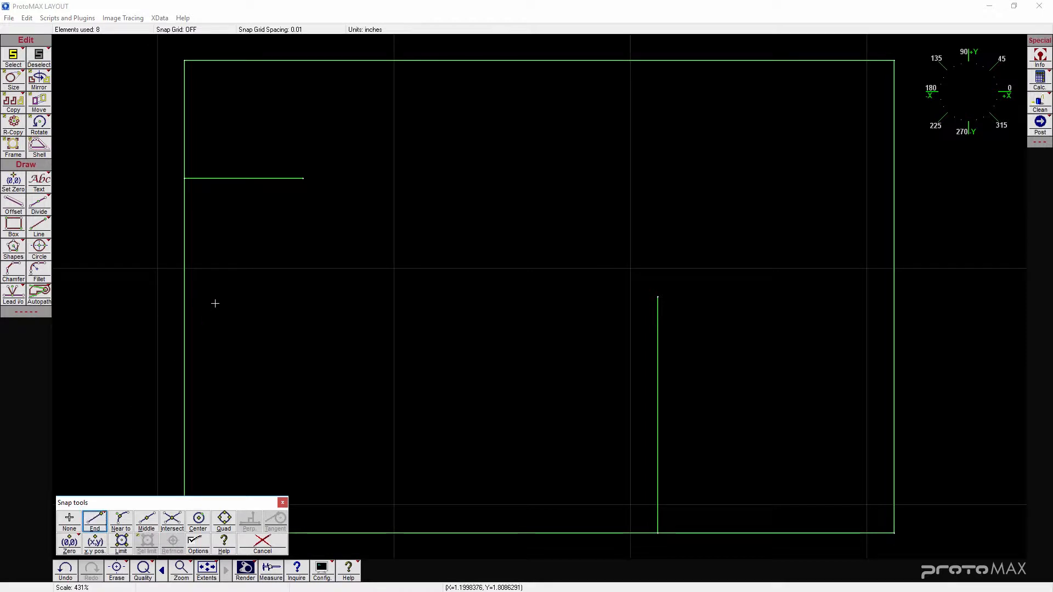
{"action": "left_click", "coordinate": [301, 179]}
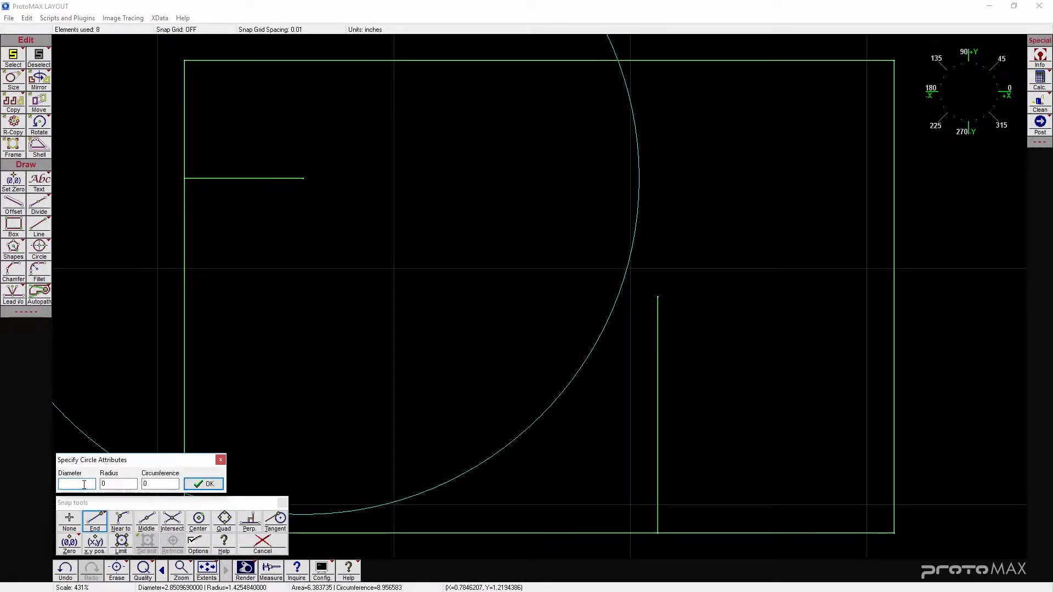
{"action": "type", "text": ".5"}
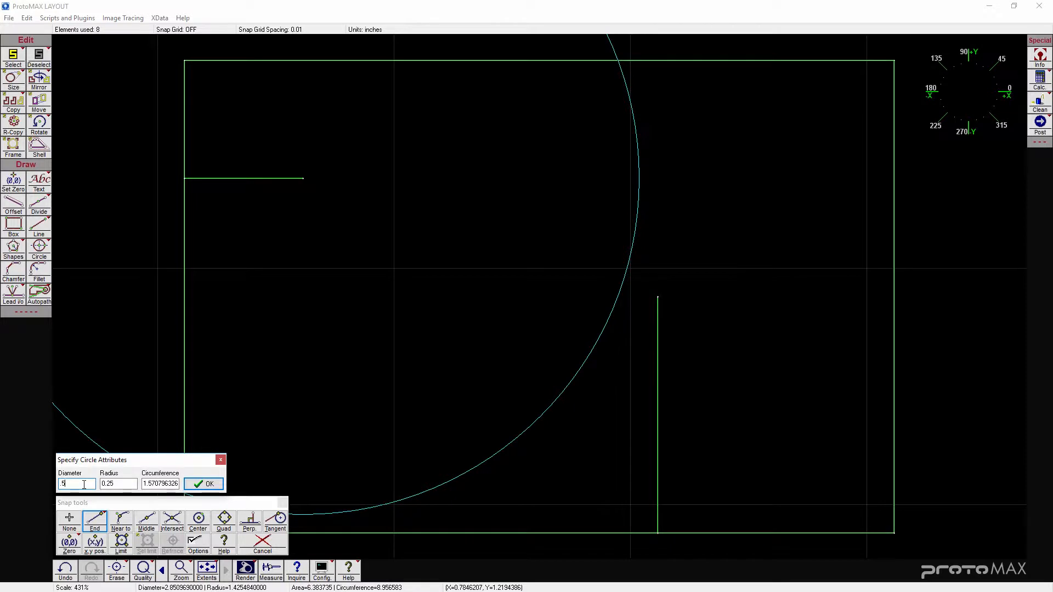
{"action": "left_click", "coordinate": [203, 483]}
- Draw a 1 in diameter circle centred on the top end of the vertical line
{"action": "left_click", "coordinate": [39, 247]}
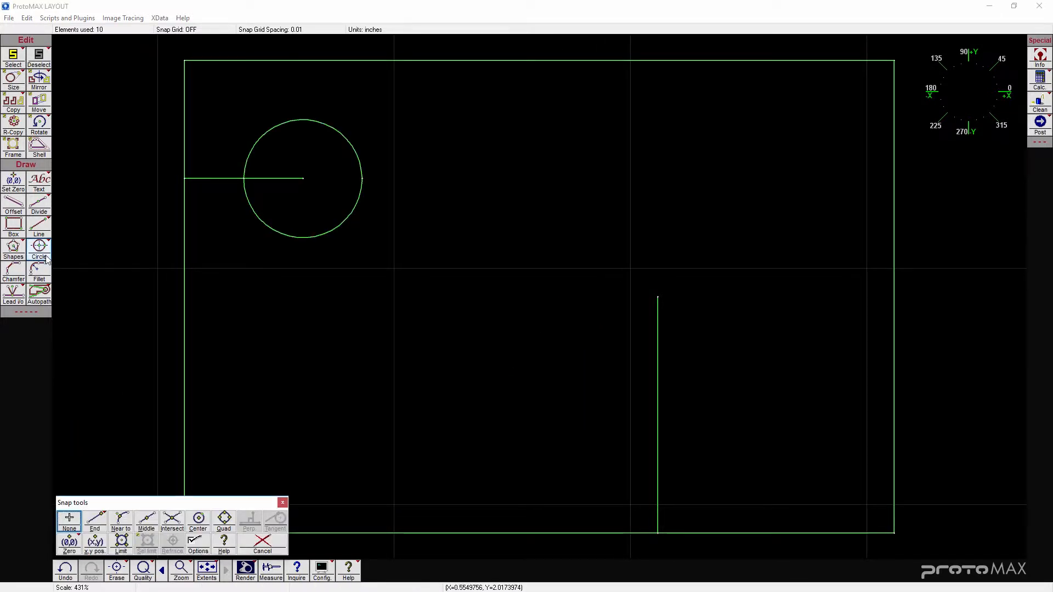
{"action": "left_click", "coordinate": [102, 523]}
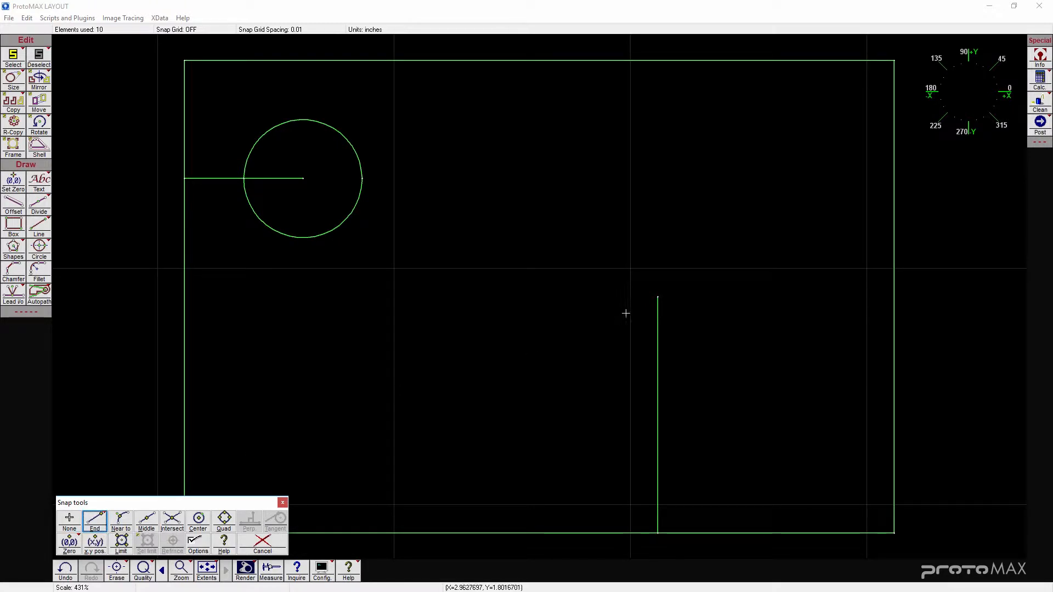
{"action": "left_click", "coordinate": [657, 297]}
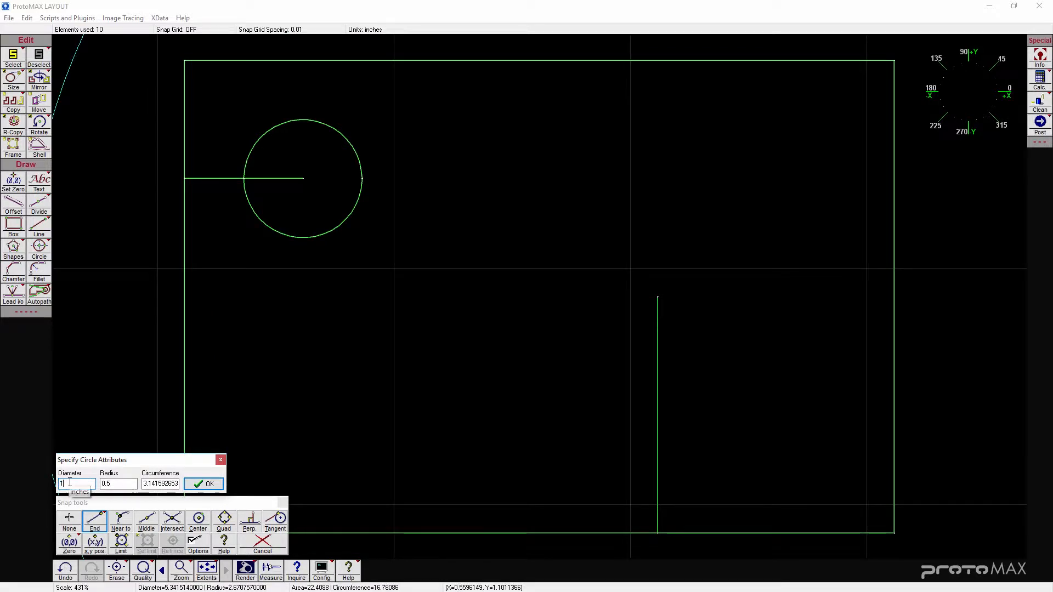
{"action": "type", "text": "1"}
{"action": "left_click", "coordinate": [217, 484]}
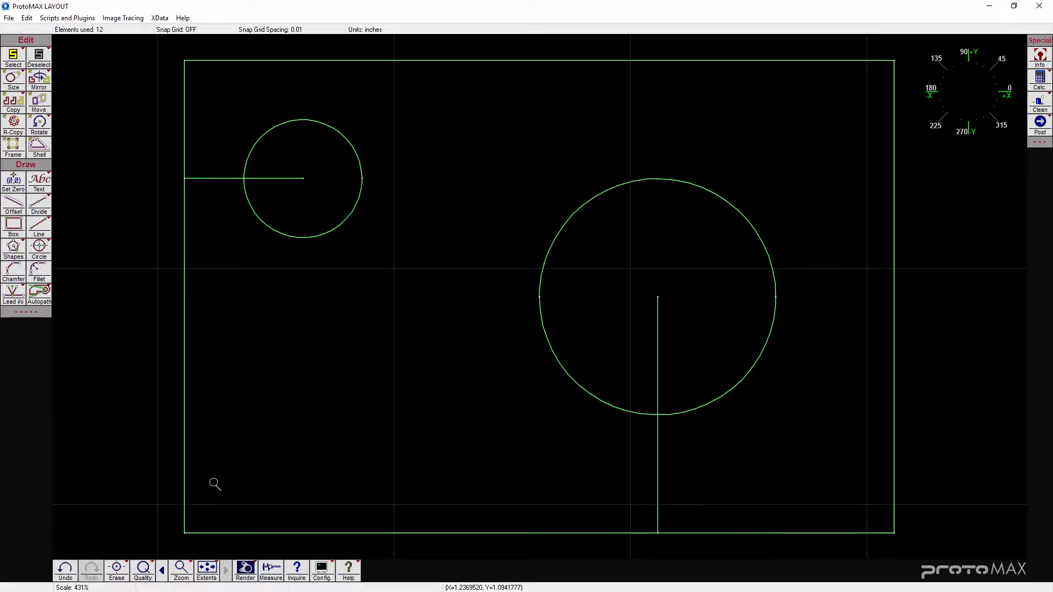
- Erase the horizontal and vertical construction lines
{"action": "left_click", "coordinate": [124, 581]}
{"action": "left_click", "coordinate": [221, 178]}
{"action": "left_click", "coordinate": [658, 368]}
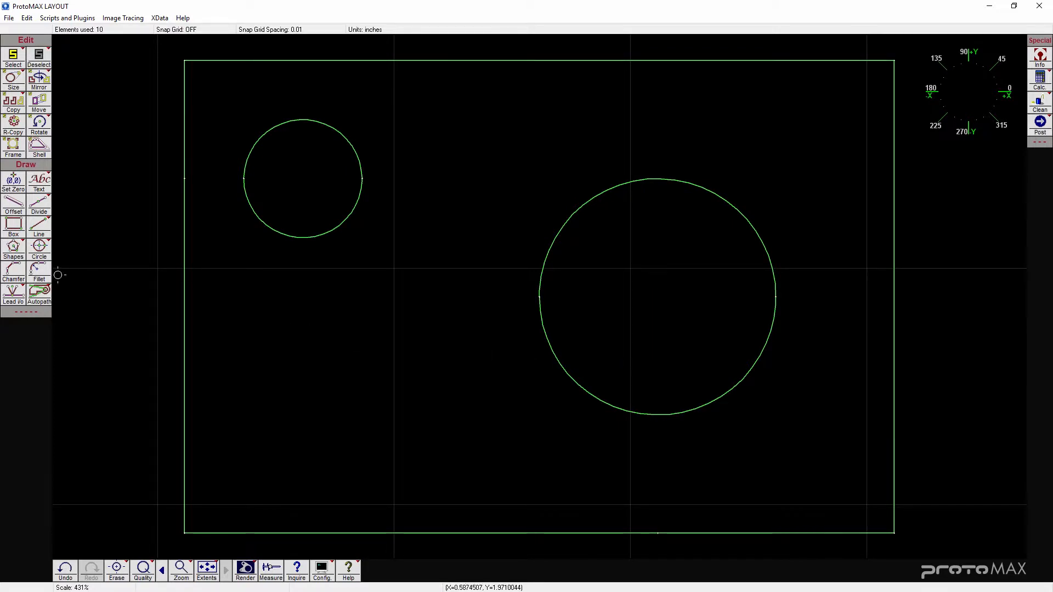
- Fillet the box's upper-right corner with a 0.75 in radius
{"action": "left_click", "coordinate": [39, 271]}
{"action": "left_click_drag", "start_coordinate": [97, 527], "coordinate": [79, 526]}
{"action": "type", "text": ".75"}
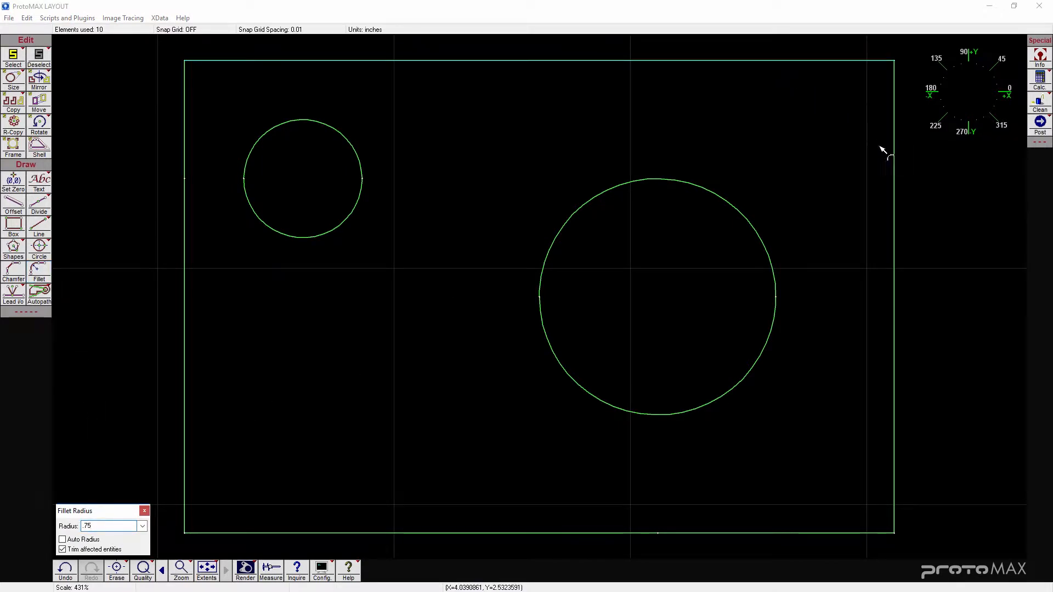
{"action": "left_click", "coordinate": [886, 155]}
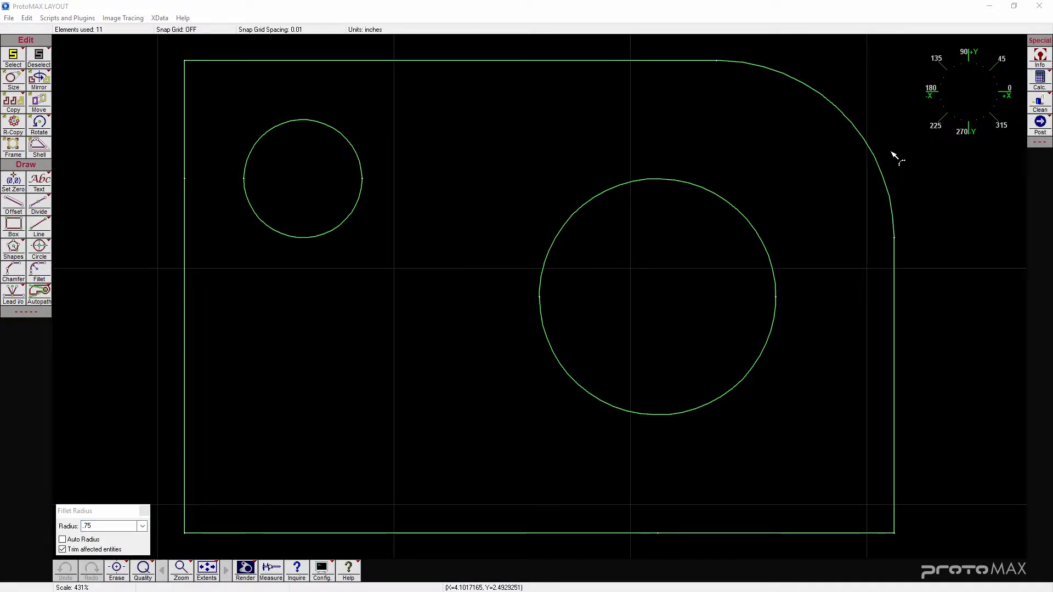
- Save the drawing as an AutoCAD DXF file named Sample Part in the ProtoMAX Tutorial folder
{"action": "left_click", "coordinate": [10, 17]}
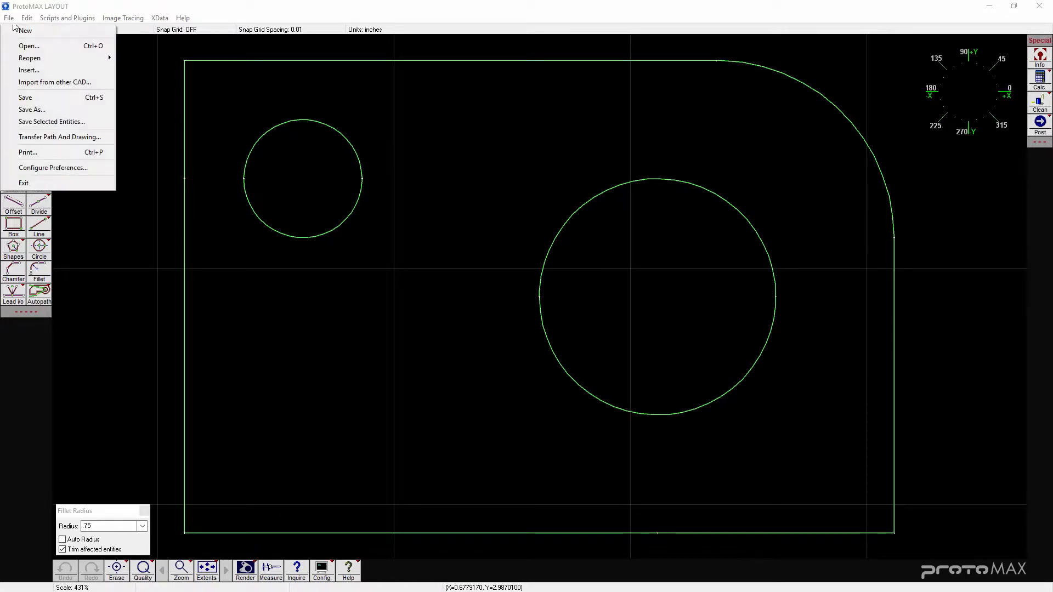
{"action": "left_click", "coordinate": [45, 98]}
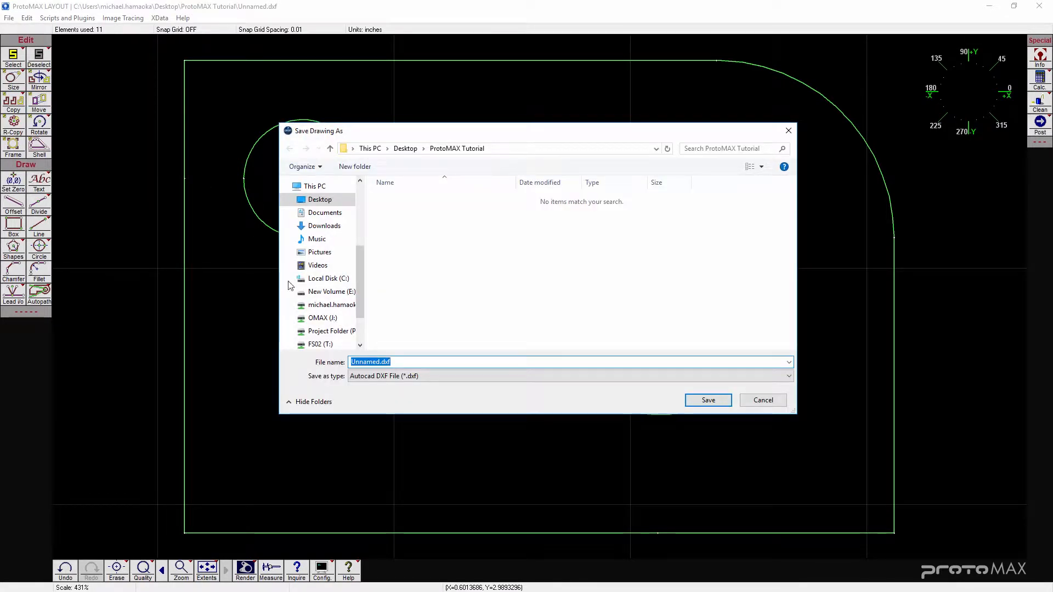
{"action": "double_click", "coordinate": [387, 362]}
{"action": "type", "text": "Sample Part"}
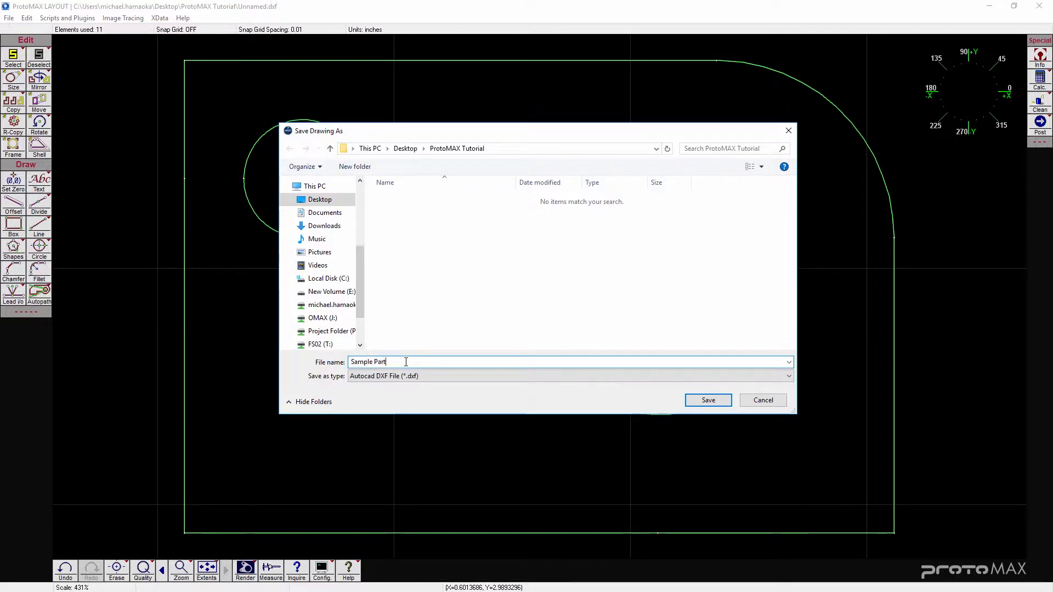
{"action": "left_click", "coordinate": [712, 400]}
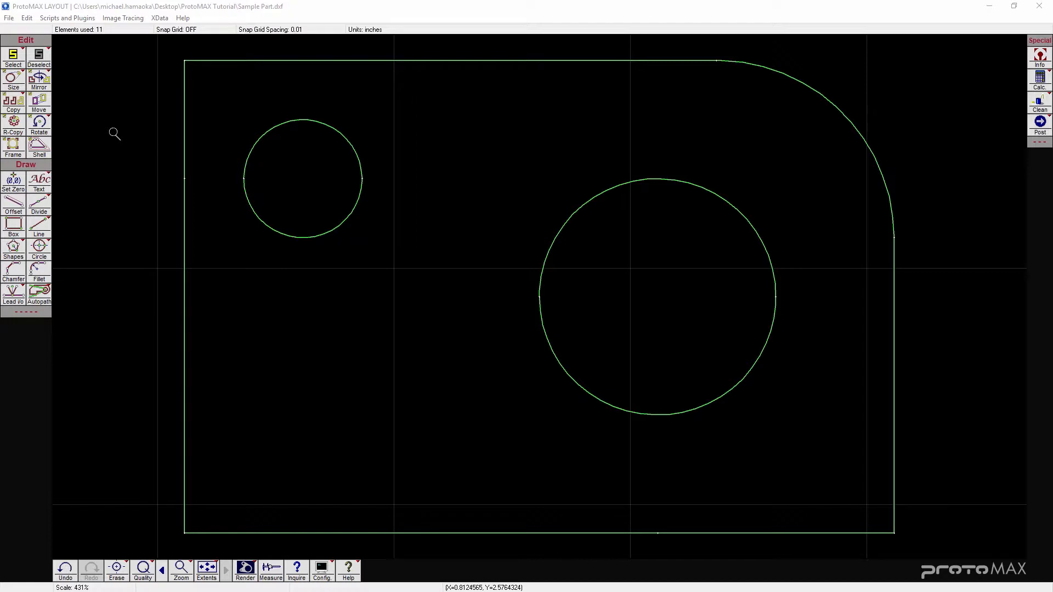
- Try scaling the small circle by a factor of 2 and undo the resize
{"action": "left_click", "coordinate": [113, 132]}
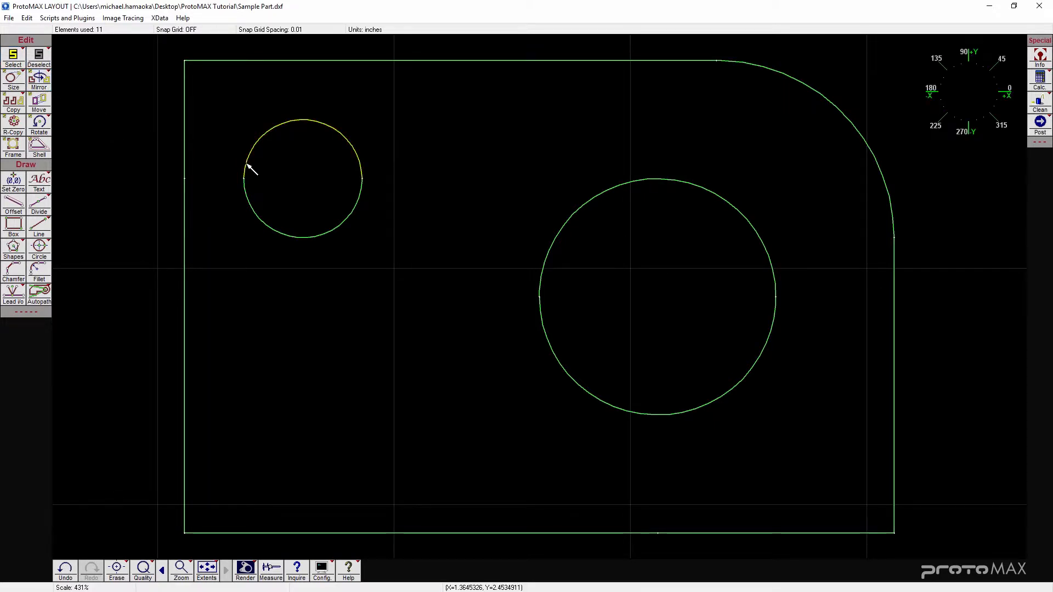
{"action": "left_click", "coordinate": [255, 212]}
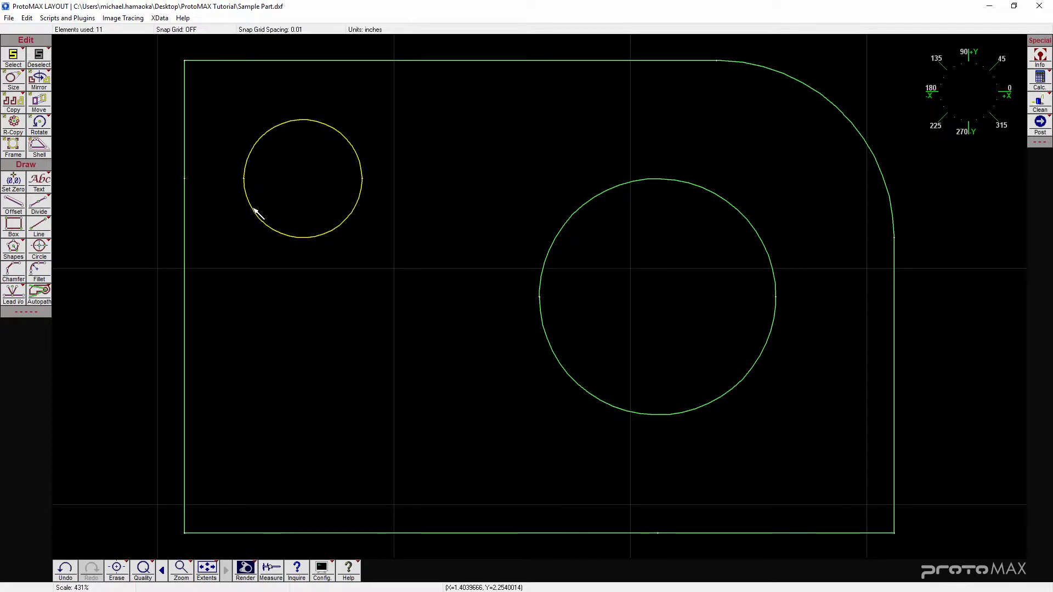
{"action": "left_click", "coordinate": [17, 82]}
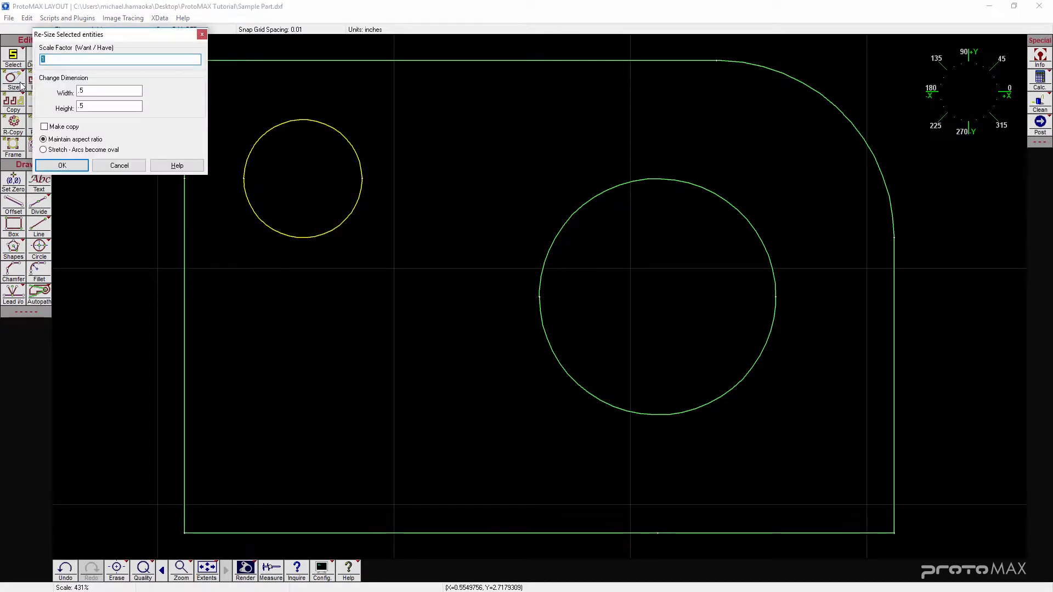
{"action": "type", "text": "2"}
{"action": "left_click", "coordinate": [74, 165]}
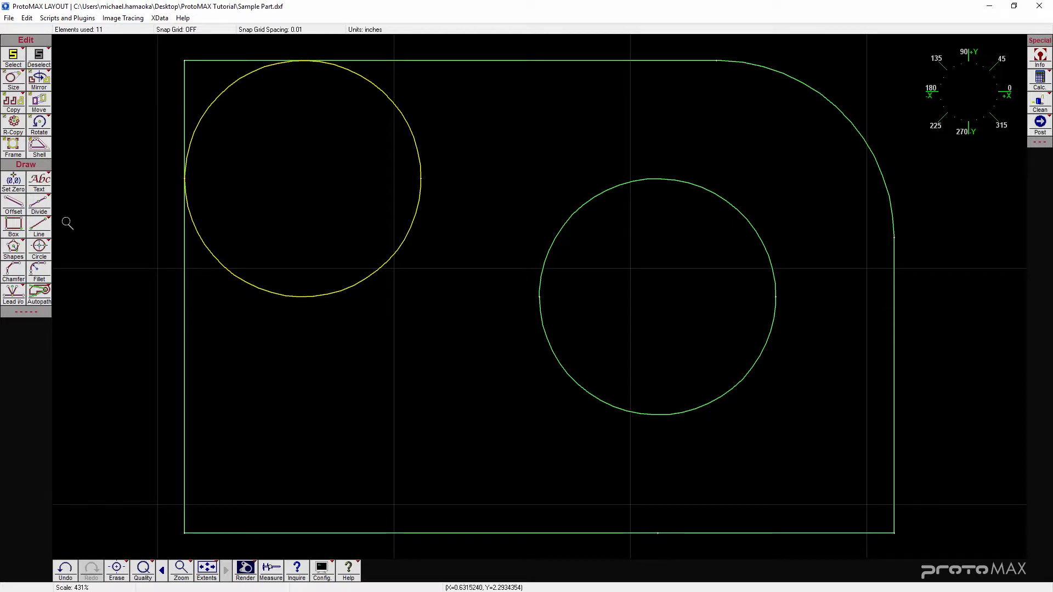
{"action": "left_click", "coordinate": [64, 572]}
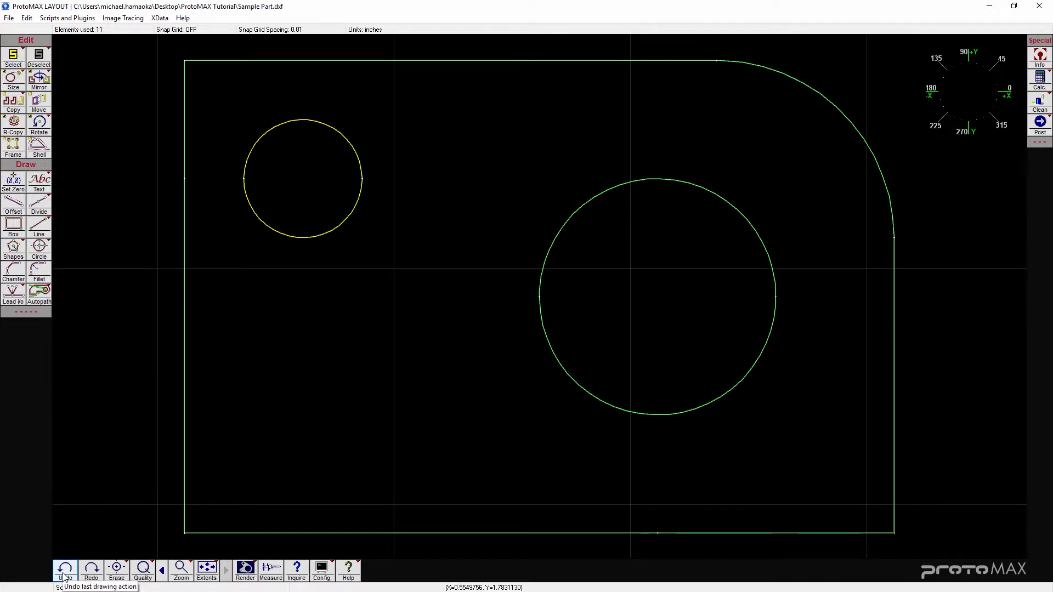
- Try scaling the small circle by a factor of .8 and clear the selection
{"action": "left_click", "coordinate": [12, 87]}
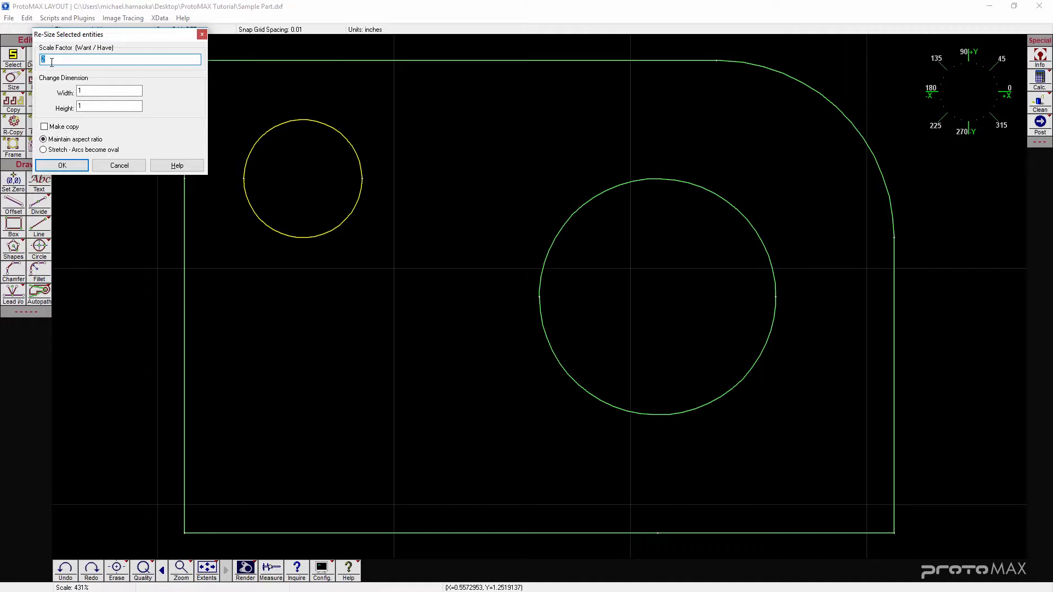
{"action": "type", "text": ".8"}
{"action": "left_click", "coordinate": [73, 165]}
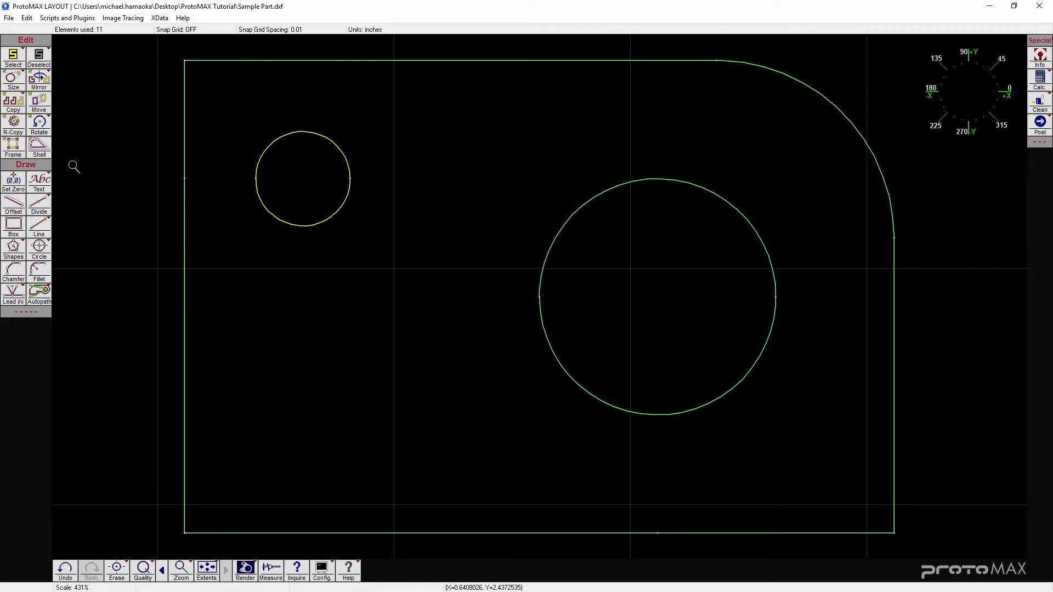
{"action": "right_click", "coordinate": [45, 62]}
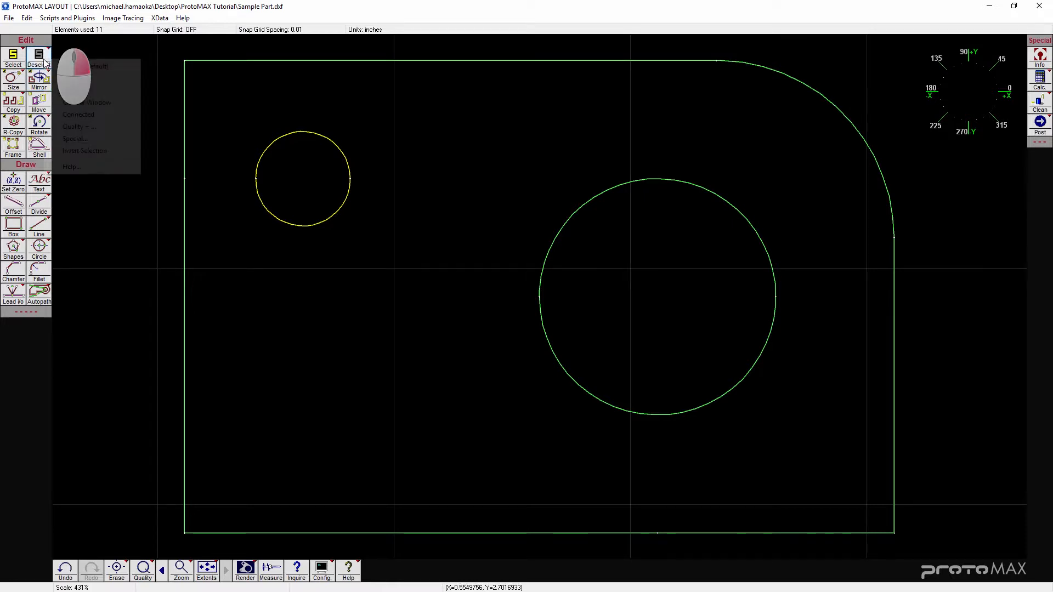
{"action": "left_click", "coordinate": [96, 79]}
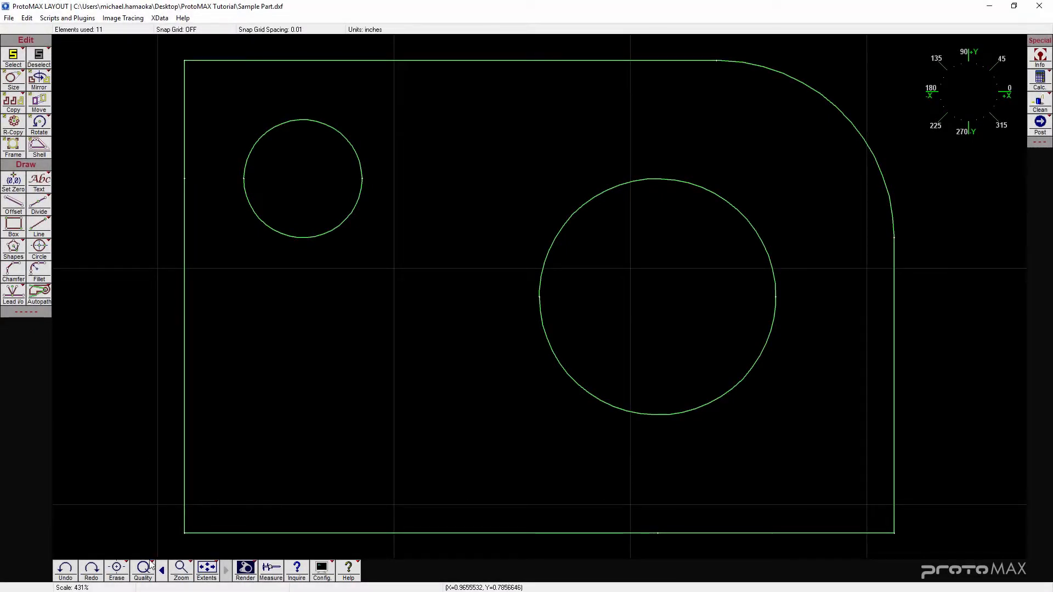
- Assign cut quality 3 to every segment of the plate's outer outline
{"action": "left_click", "coordinate": [148, 573]}
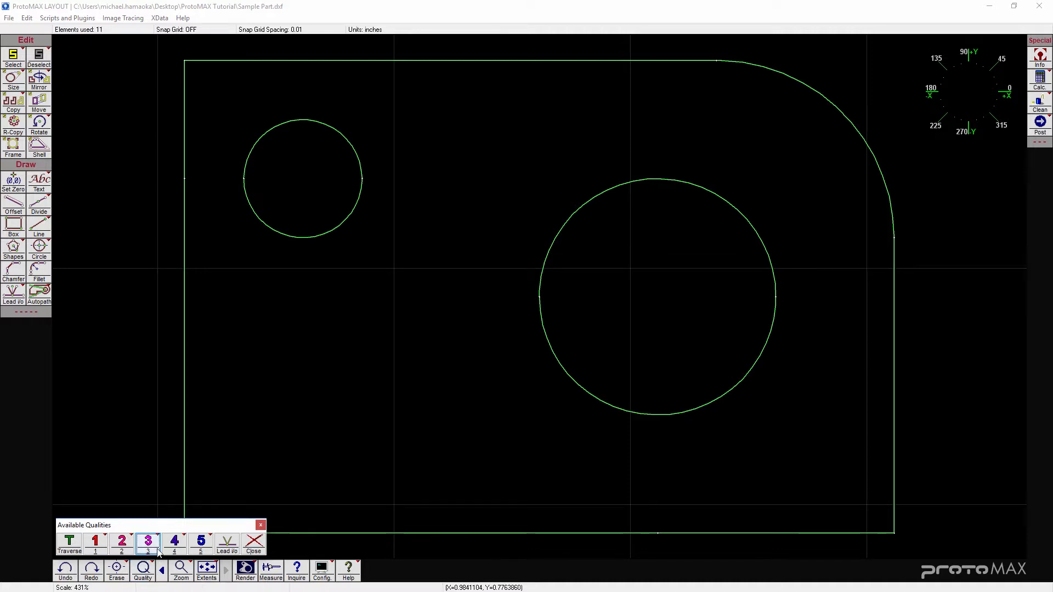
{"action": "left_click", "coordinate": [184, 410]}
{"action": "left_click", "coordinate": [186, 159]}
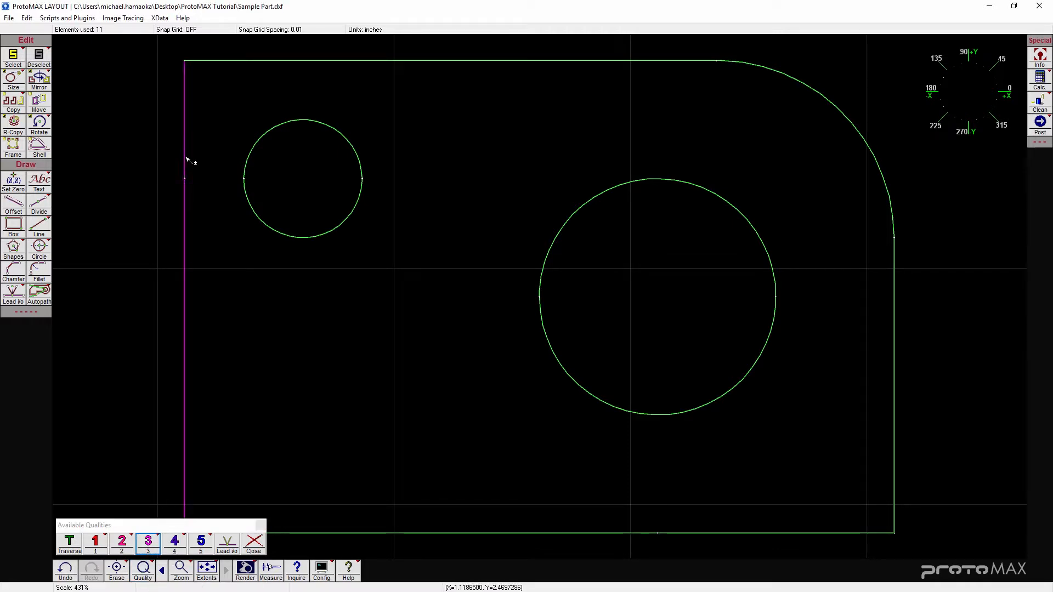
{"action": "left_click", "coordinate": [261, 61]}
{"action": "left_click", "coordinate": [793, 79]}
{"action": "left_click", "coordinate": [894, 395]}
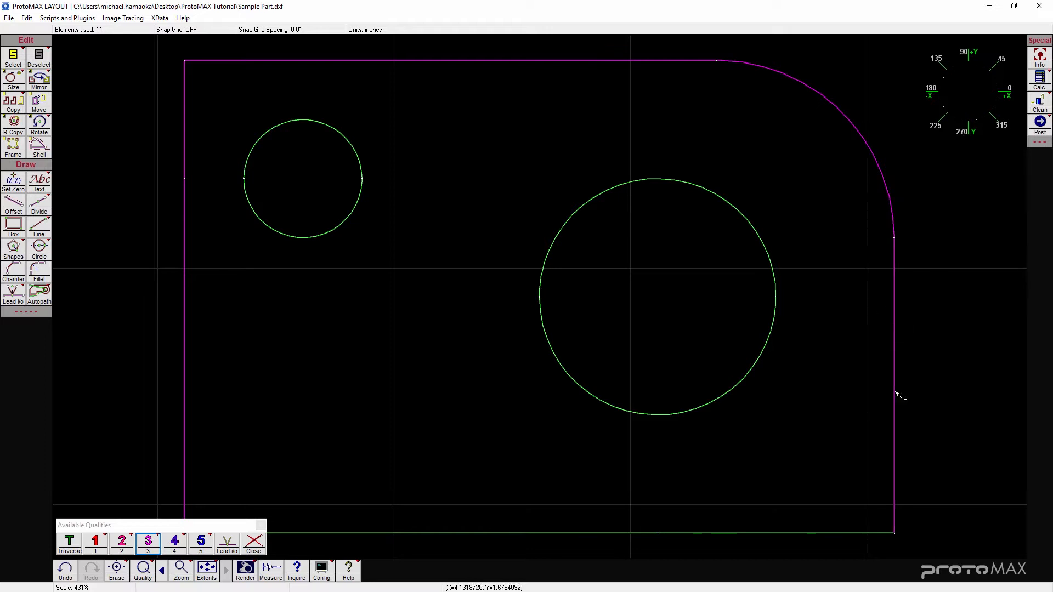
{"action": "left_click", "coordinate": [831, 533]}
{"action": "left_click", "coordinate": [511, 534]}
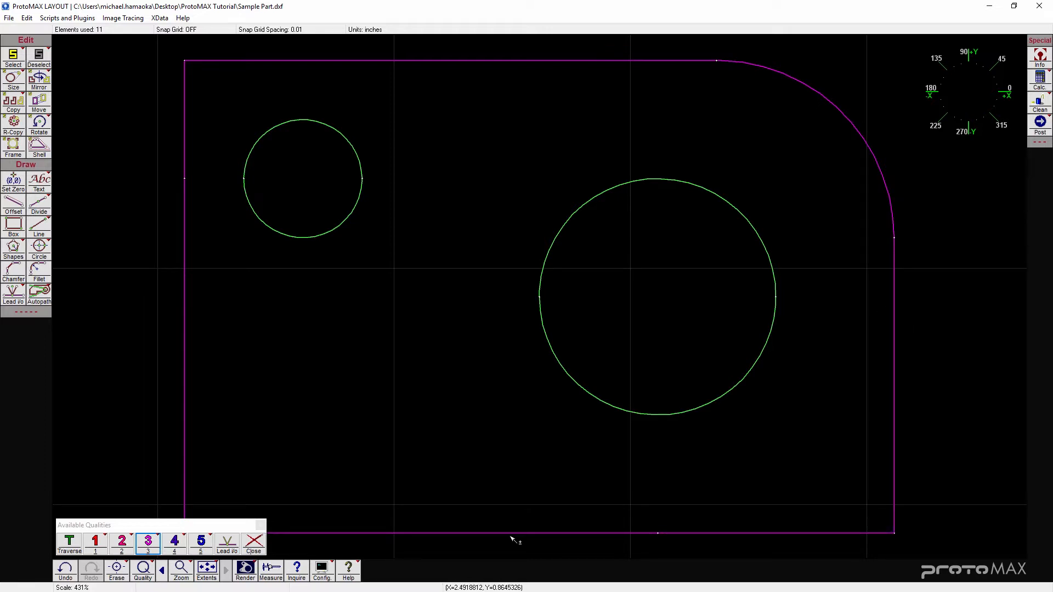
- Assign cut quality 5 to both circular holes and close the quality tools
{"action": "left_click", "coordinate": [208, 551]}
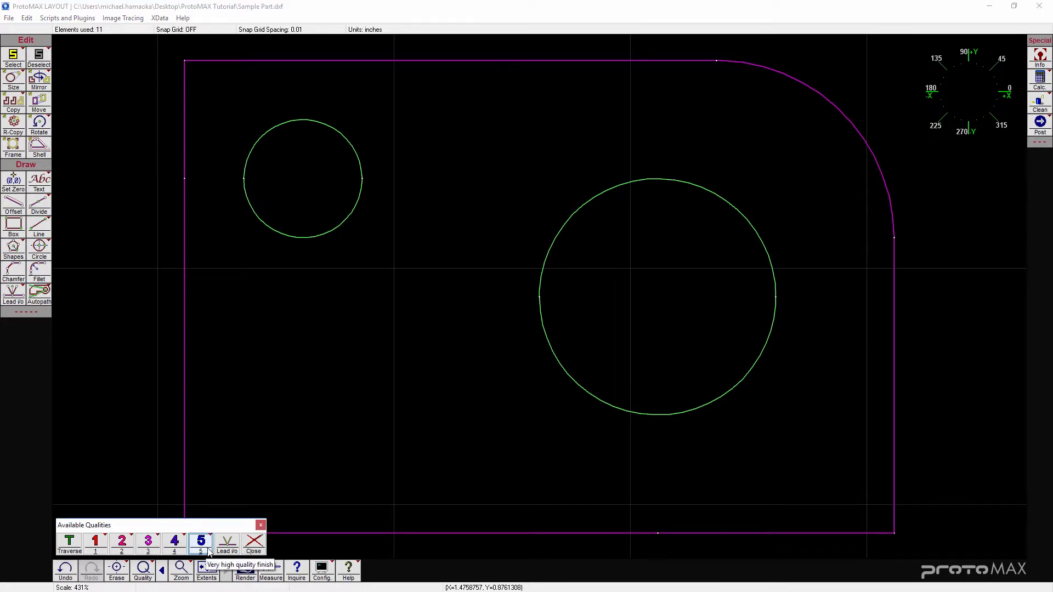
{"action": "left_click", "coordinate": [298, 237]}
{"action": "left_click", "coordinate": [317, 122]}
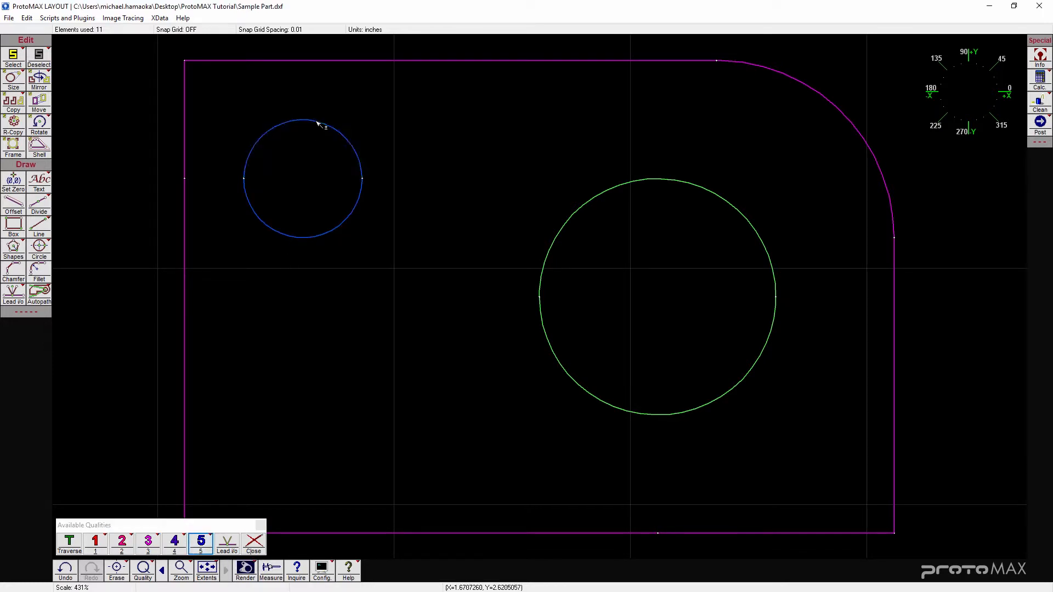
{"action": "left_click", "coordinate": [591, 199]}
{"action": "left_click", "coordinate": [591, 399]}
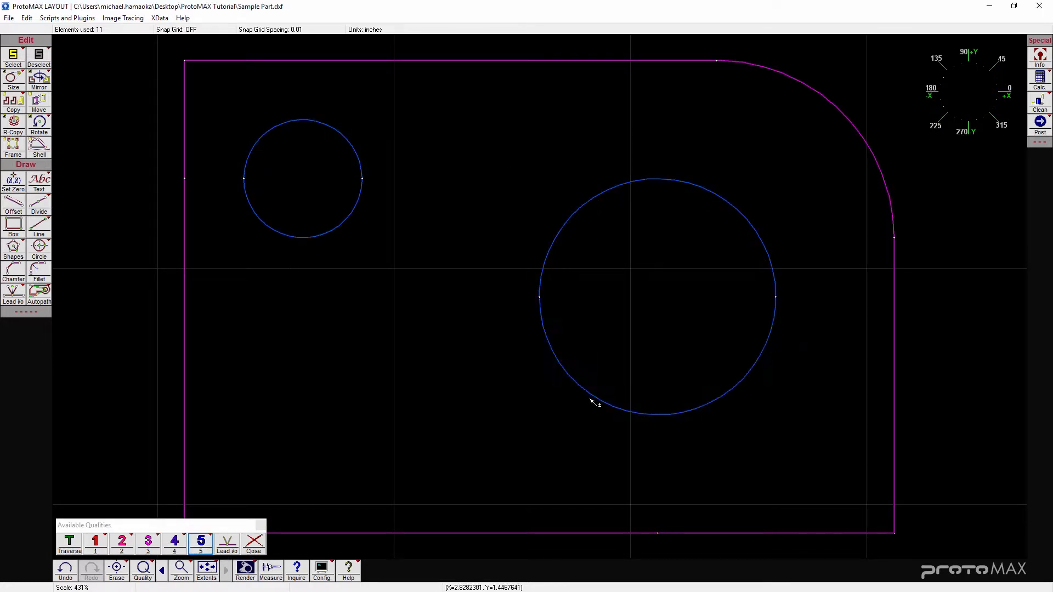
{"action": "left_click", "coordinate": [251, 543]}
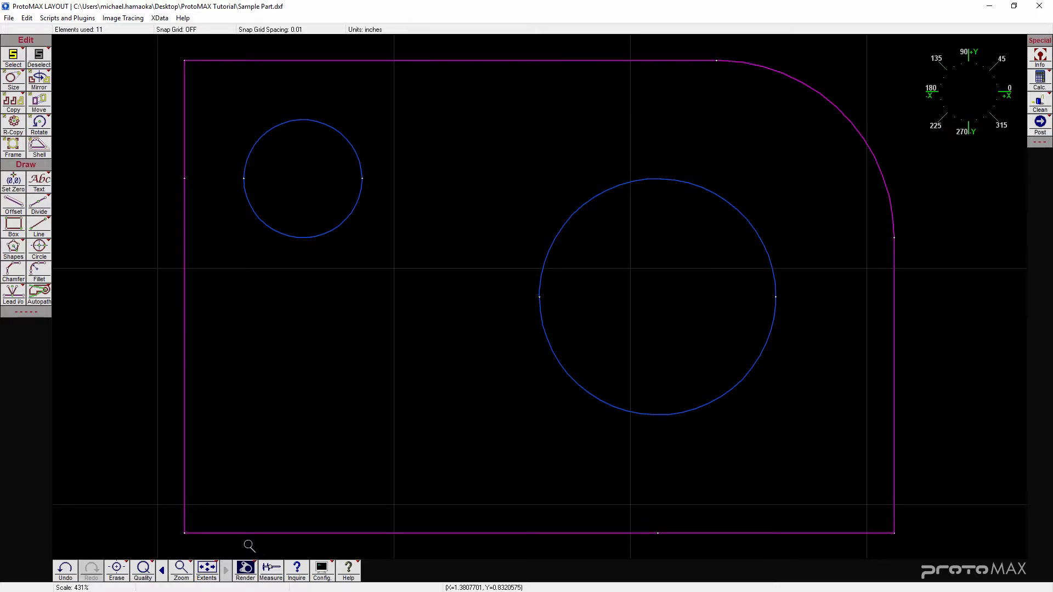
- Clean up the drawing with the default cleanup settings and save the file
{"action": "left_click", "coordinate": [1040, 104]}
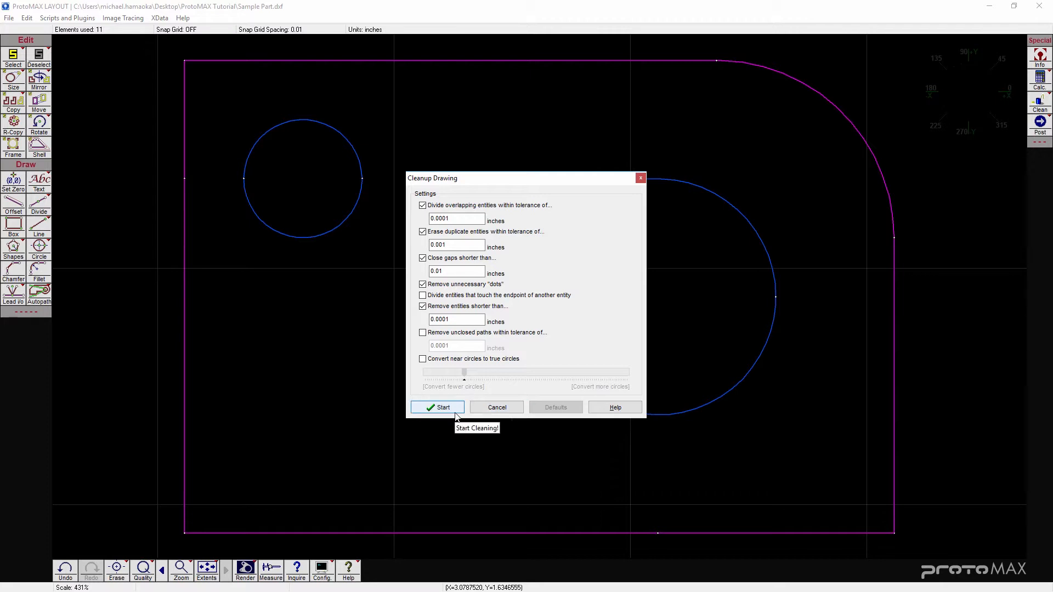
{"action": "left_click", "coordinate": [437, 409]}
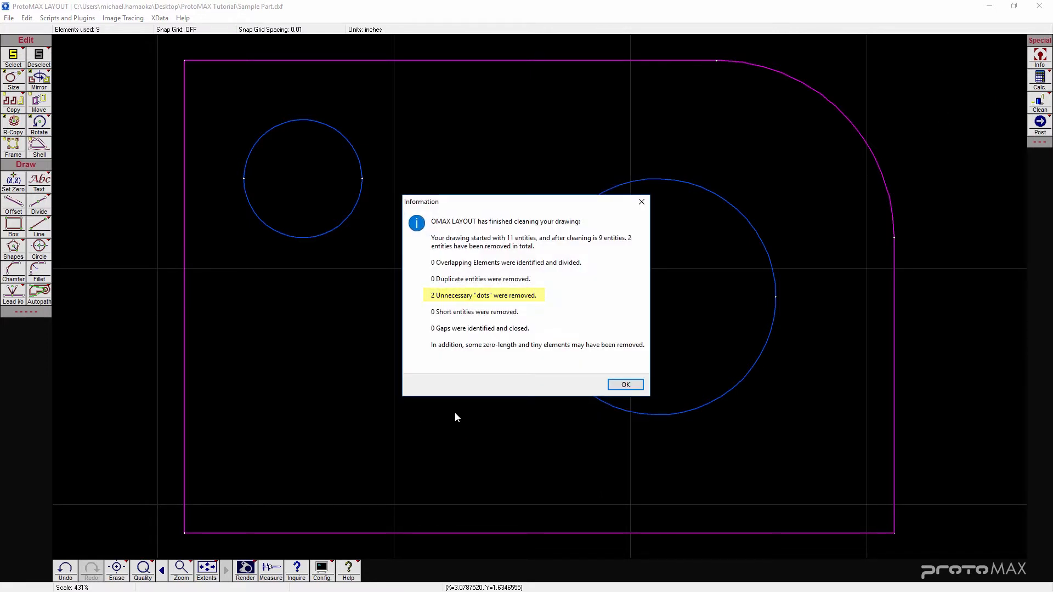
{"action": "left_click", "coordinate": [625, 384]}
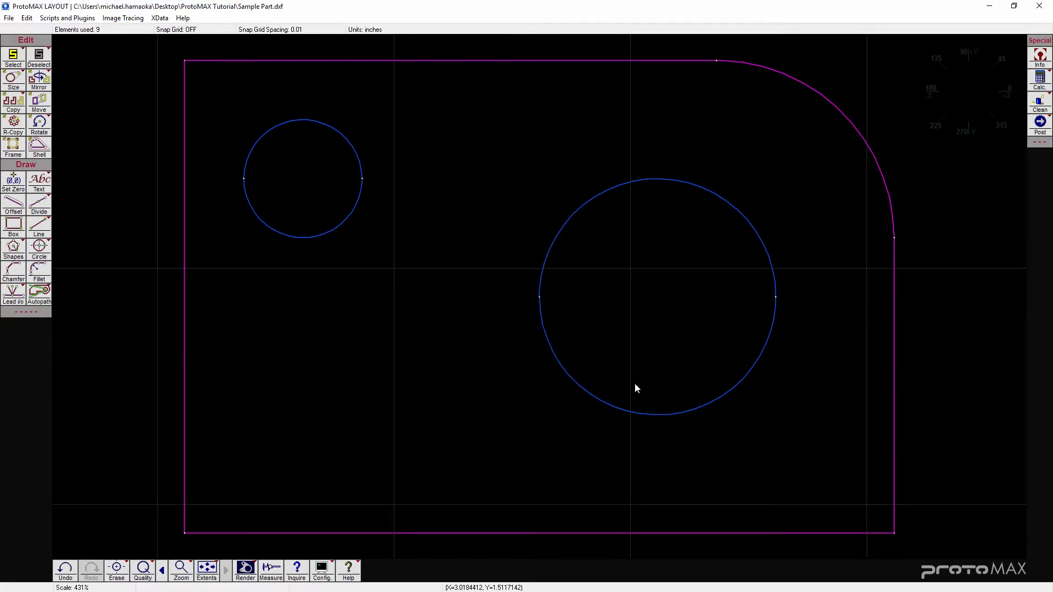
{"action": "left_click", "coordinate": [9, 18]}
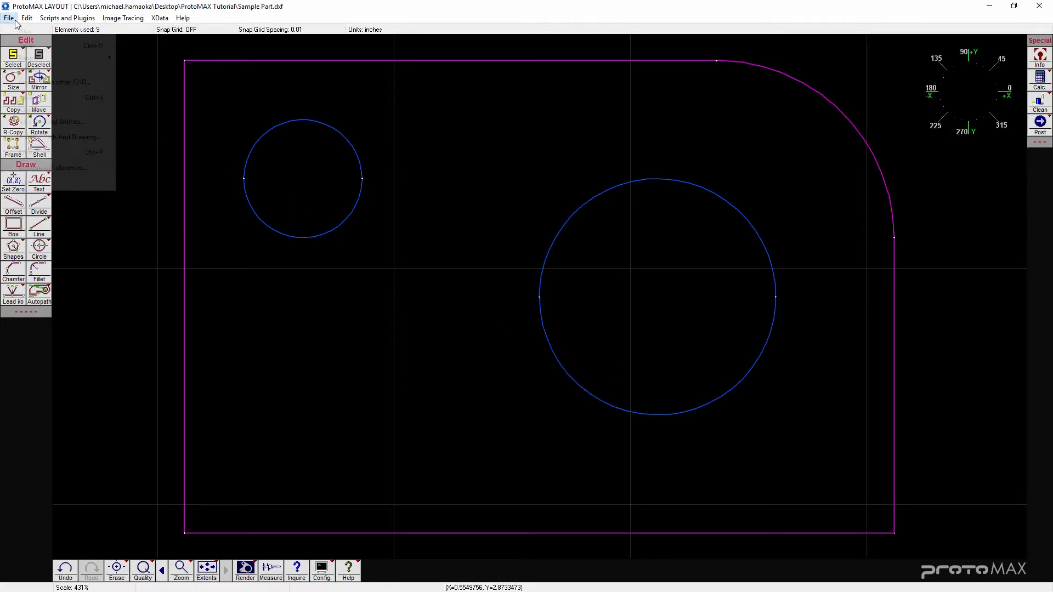
{"action": "left_click", "coordinate": [47, 100]}
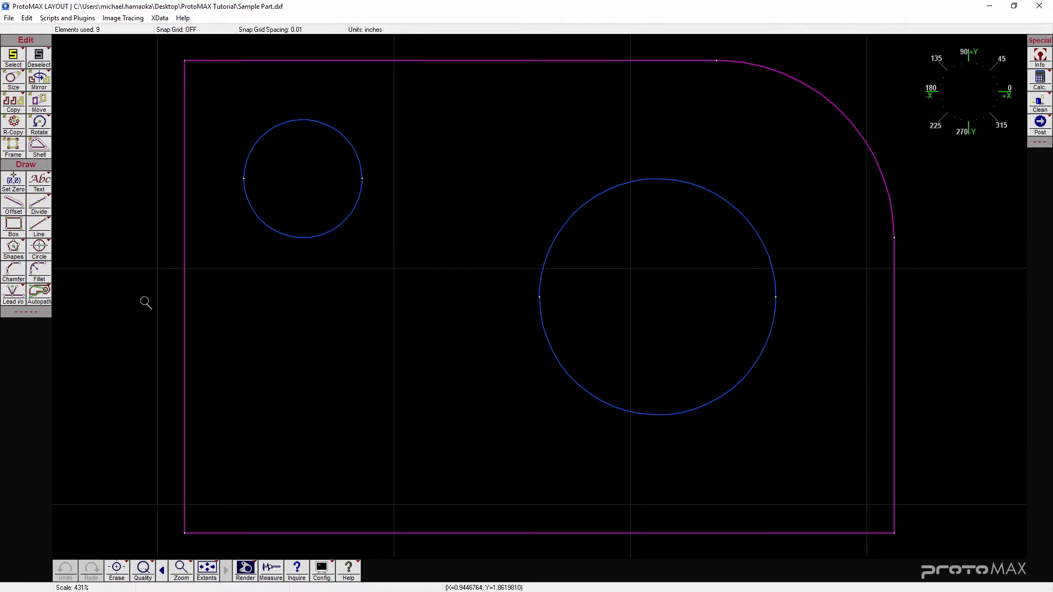
- Generate the cutting tool path with lead-ins automatically using Autopath
{"action": "left_click", "coordinate": [41, 299]}
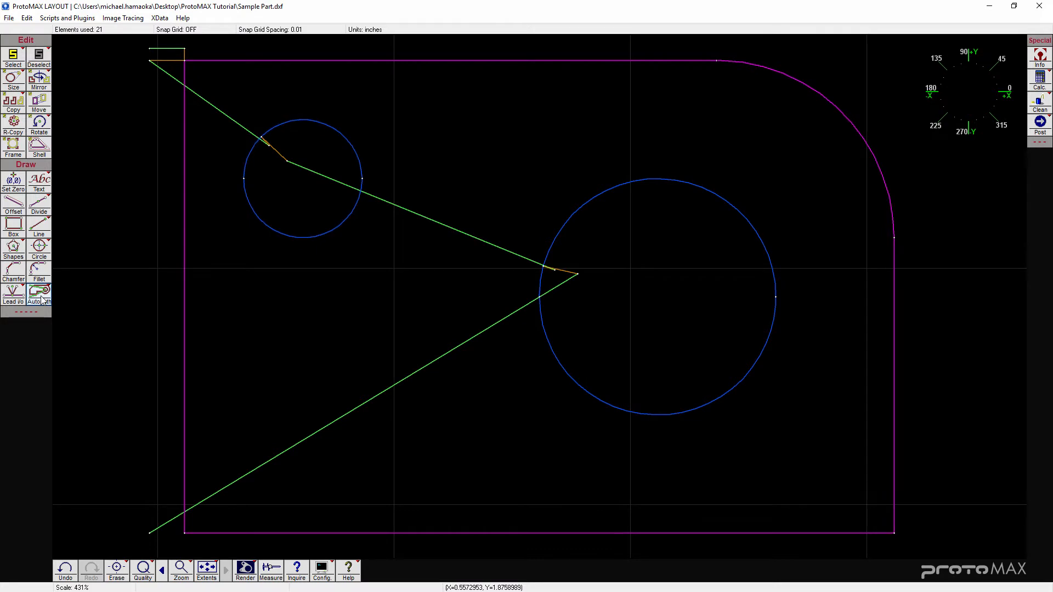
{"action": "left_click", "coordinate": [42, 300]}
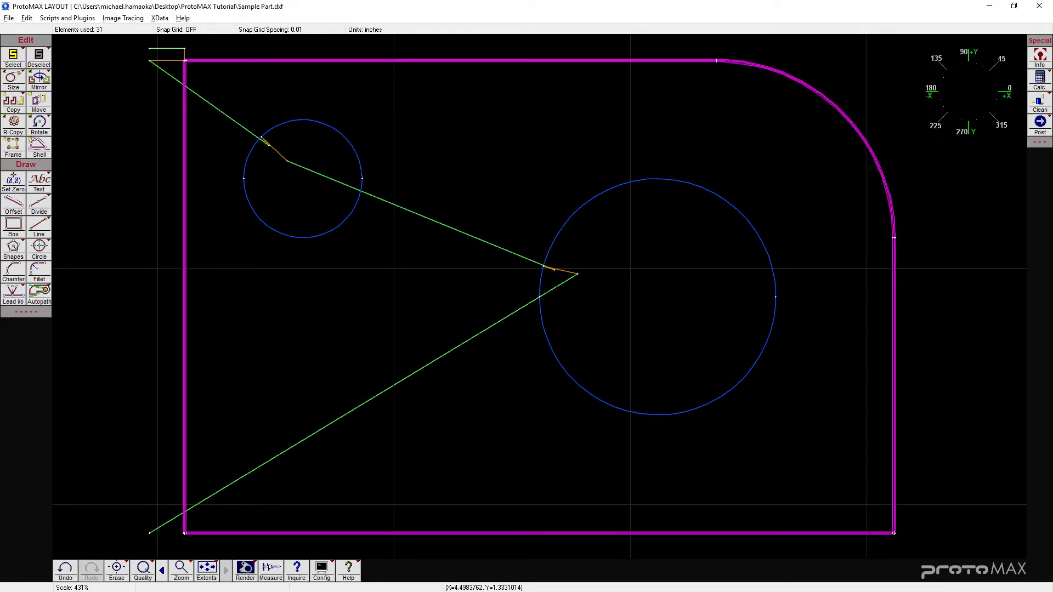
{"action": "left_click", "coordinate": [42, 299]}
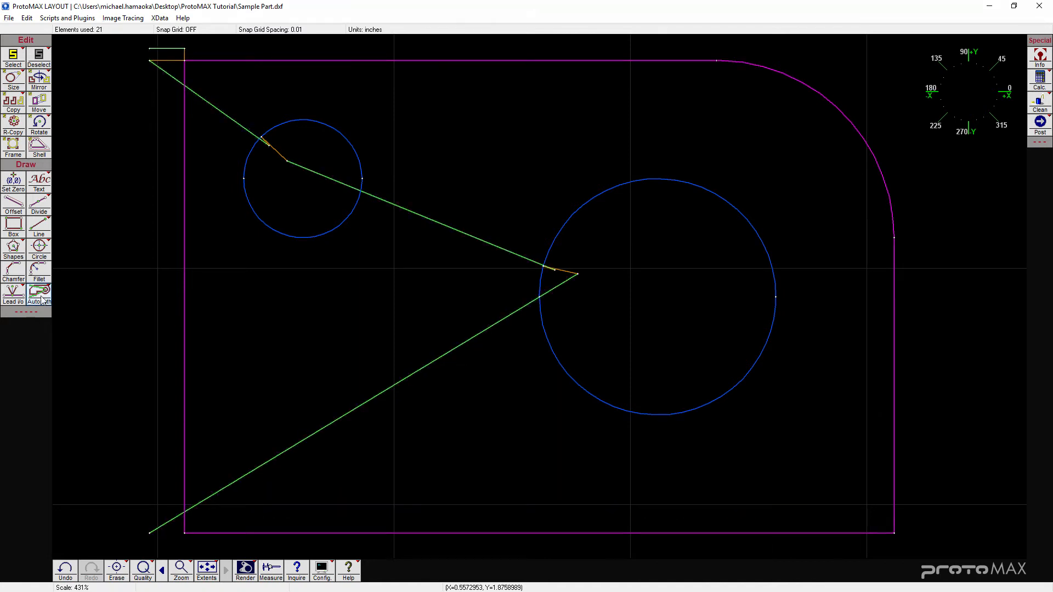
{"action": "left_click", "coordinate": [43, 300]}
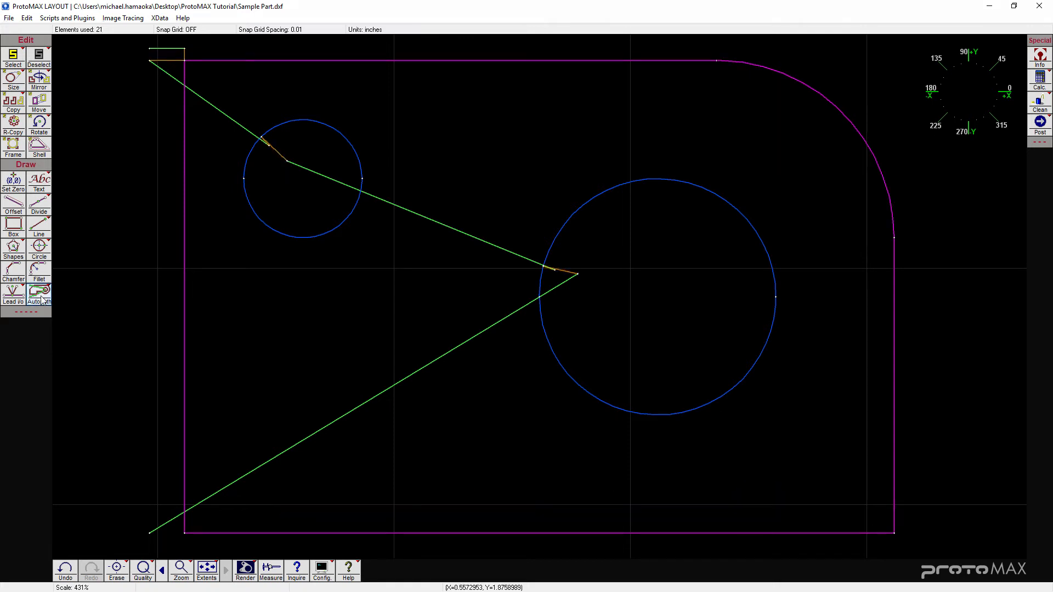
{"action": "left_click", "coordinate": [39, 294]}
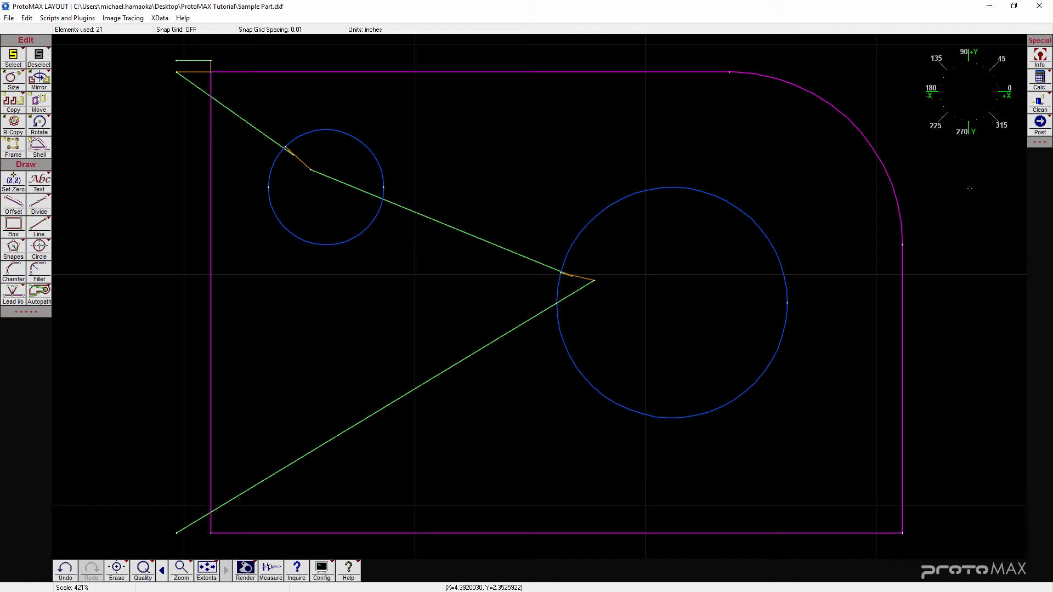
- Post the tool path from the lead-in start point, check the preview for problems, and save it
{"action": "left_click", "coordinate": [1039, 127]}
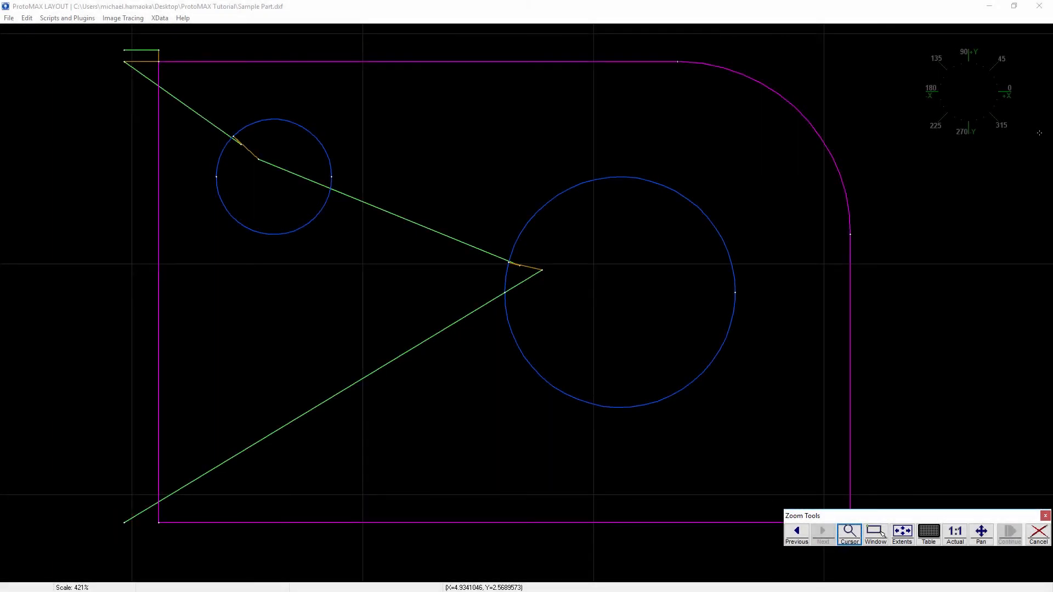
{"action": "left_click", "coordinate": [119, 524]}
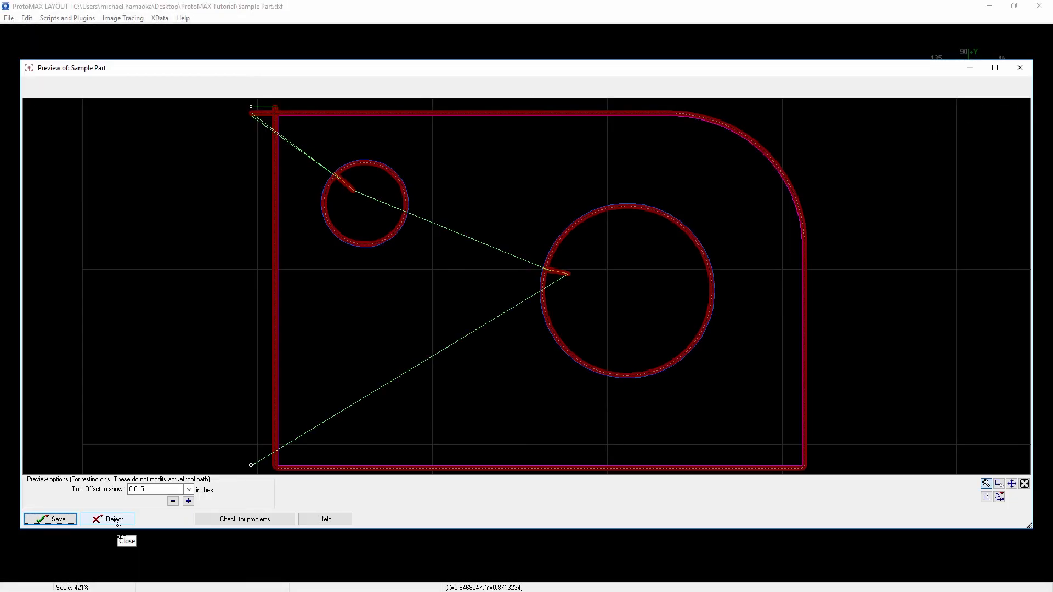
{"action": "left_click", "coordinate": [274, 519]}
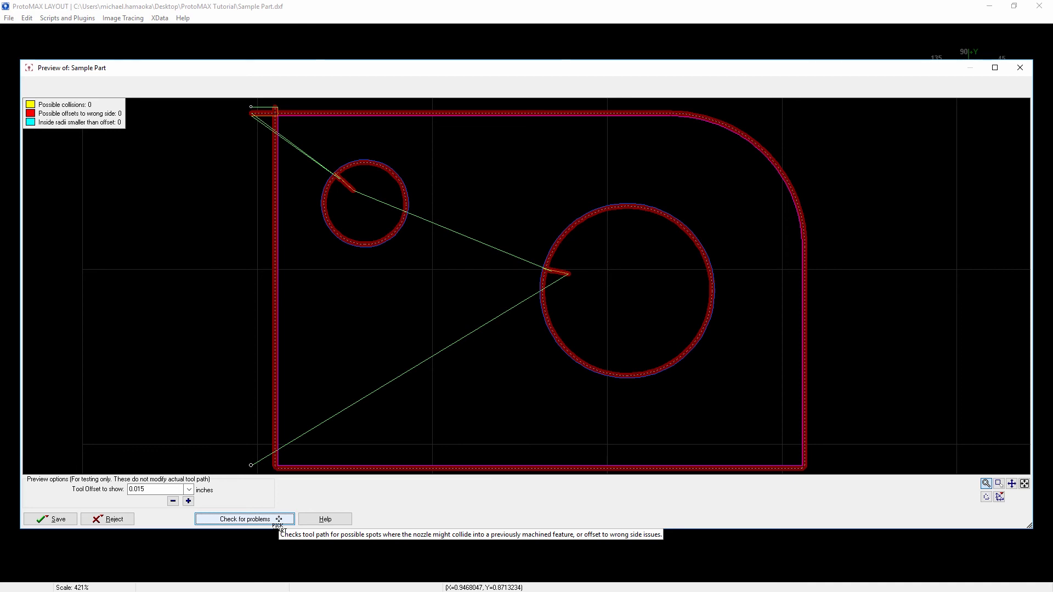
{"action": "left_click", "coordinate": [61, 519]}
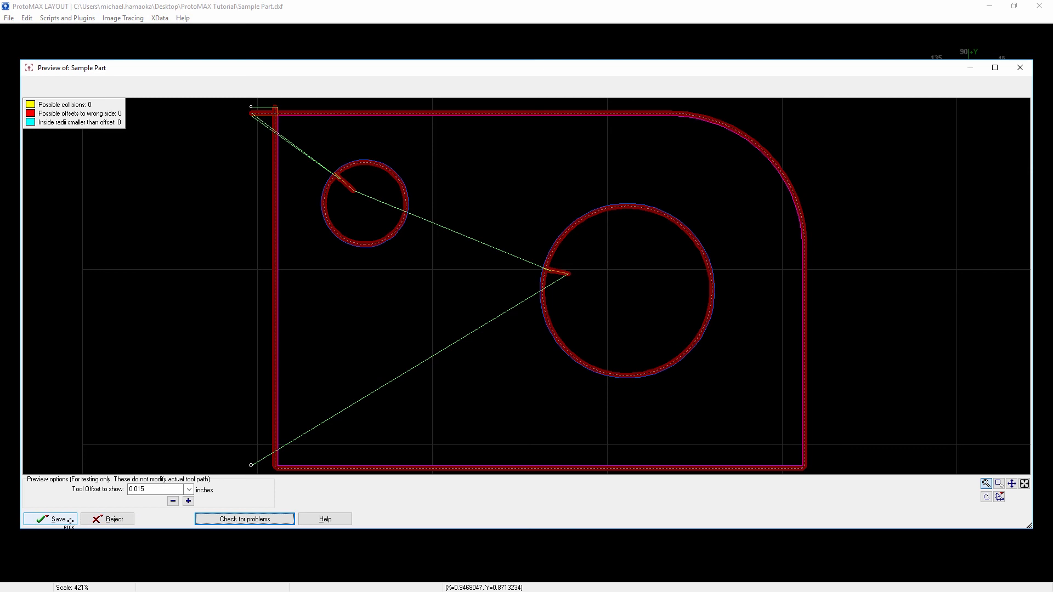